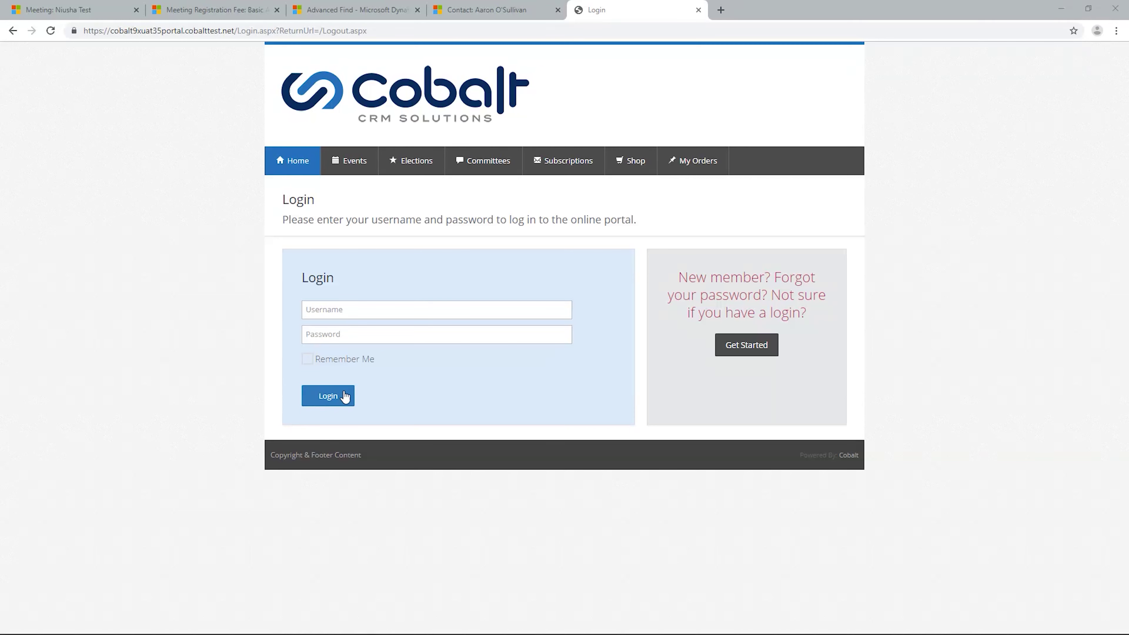
# Step: Open the Events calendar and look through its tag and event type filters
pyautogui.click(357, 164)
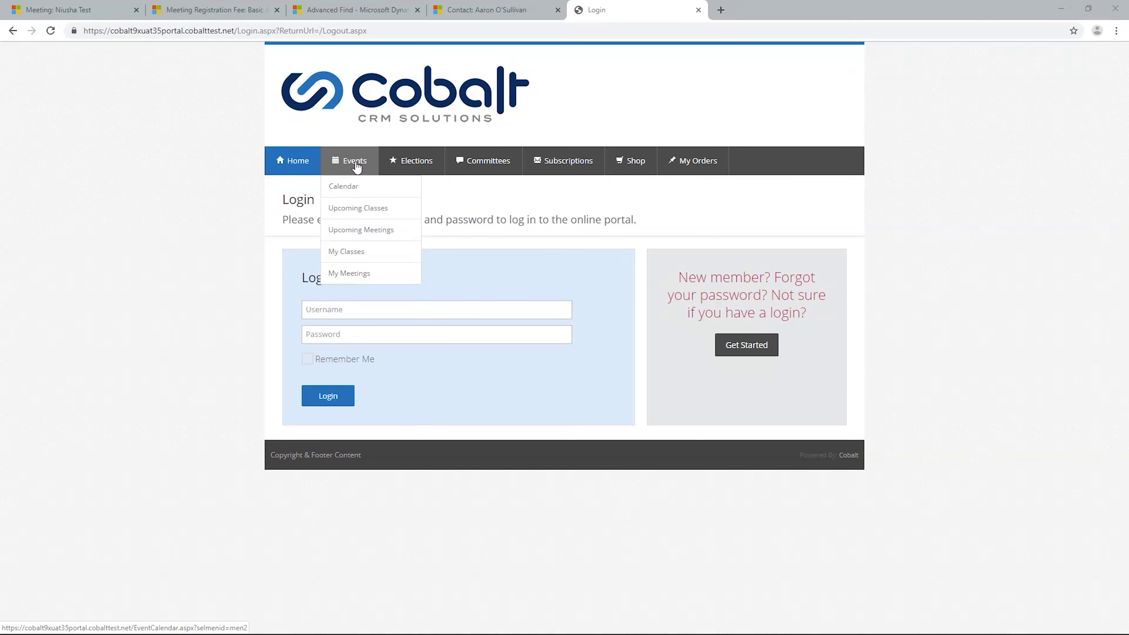
pyautogui.click(366, 194)
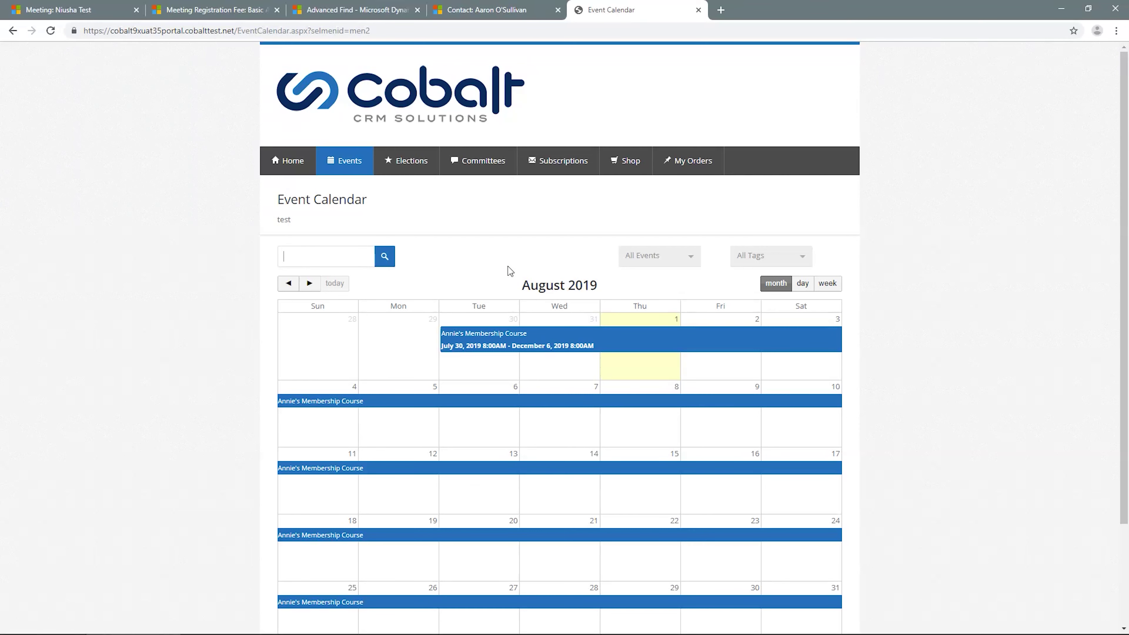
pyautogui.click(755, 255)
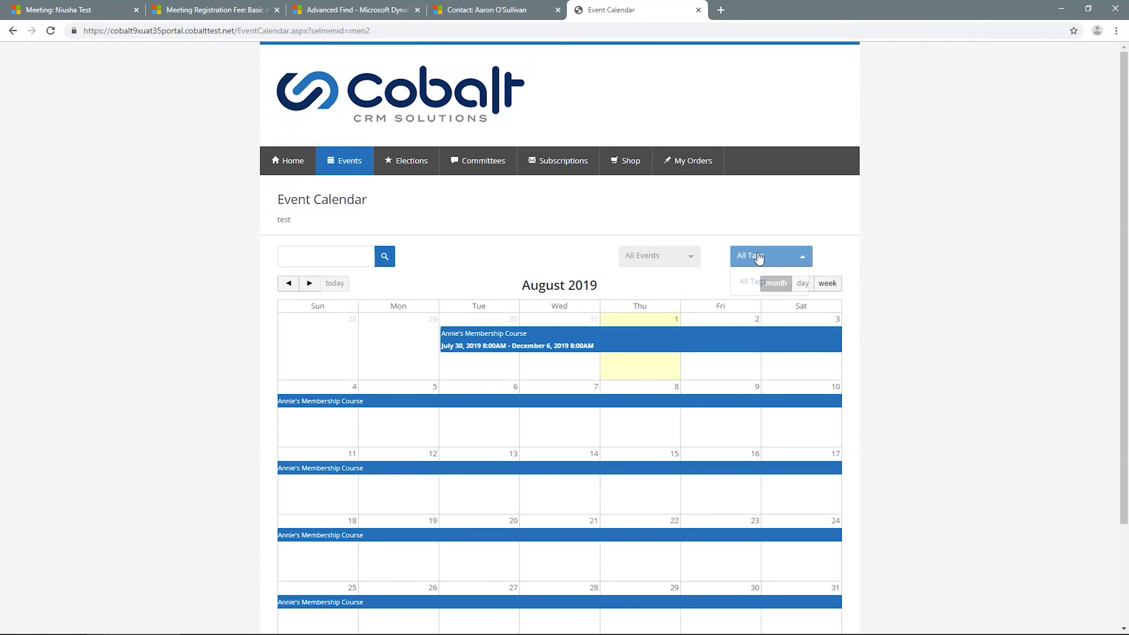
pyautogui.click(668, 265)
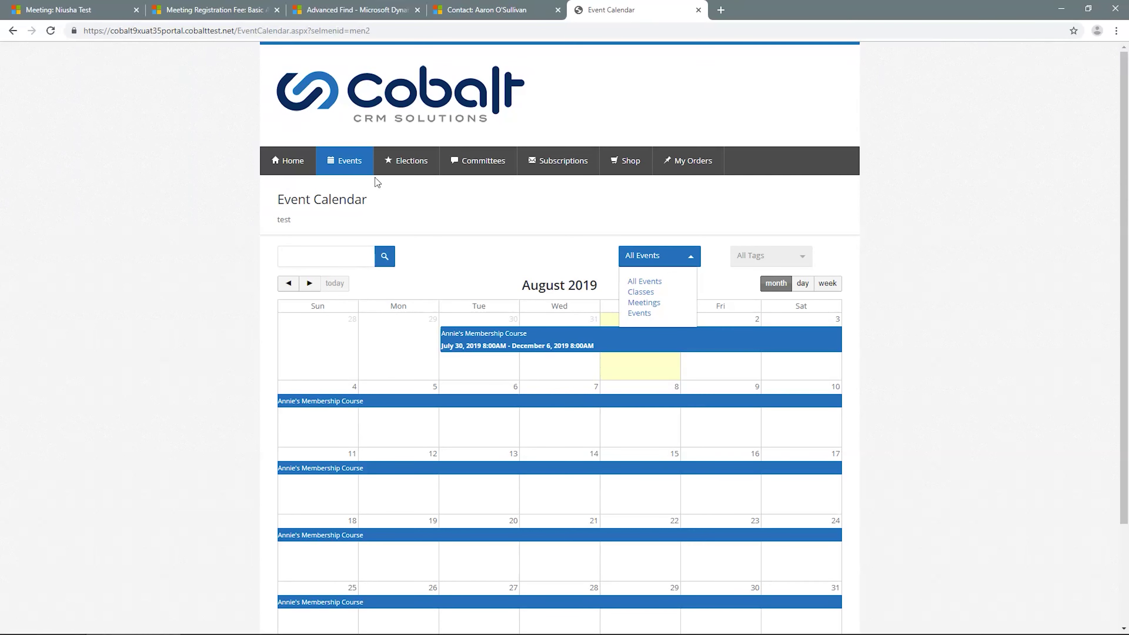
# Step: Filter Upcoming Meetings to January 2020 and open the Niusha Test meeting's details
pyautogui.moveTo(355, 171)
pyautogui.click(367, 236)
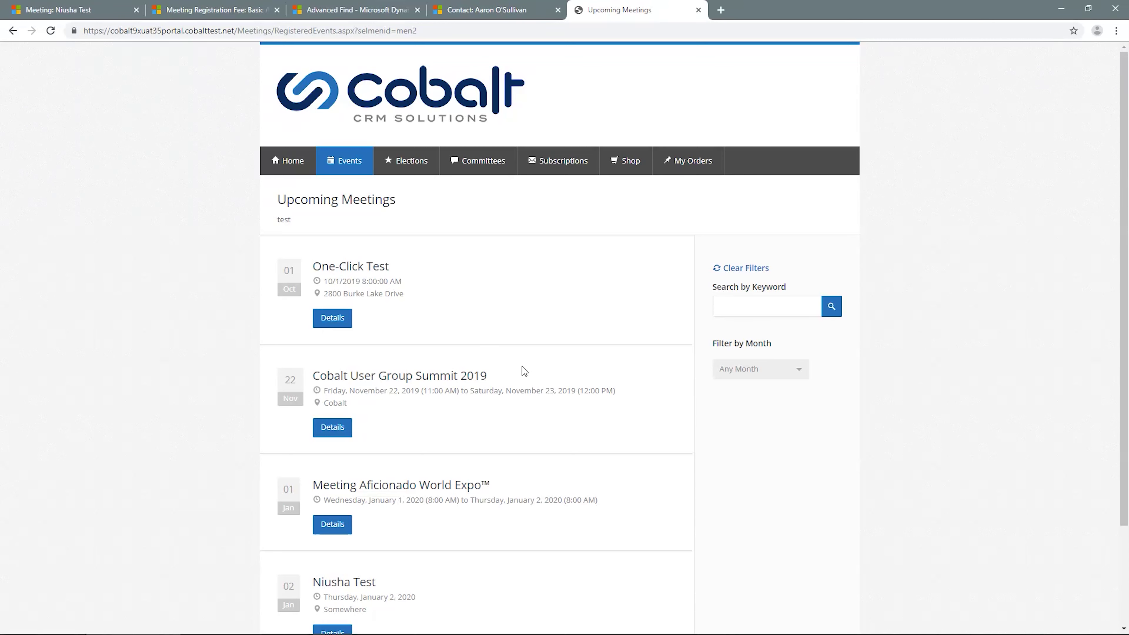
pyautogui.click(788, 371)
pyautogui.click(758, 429)
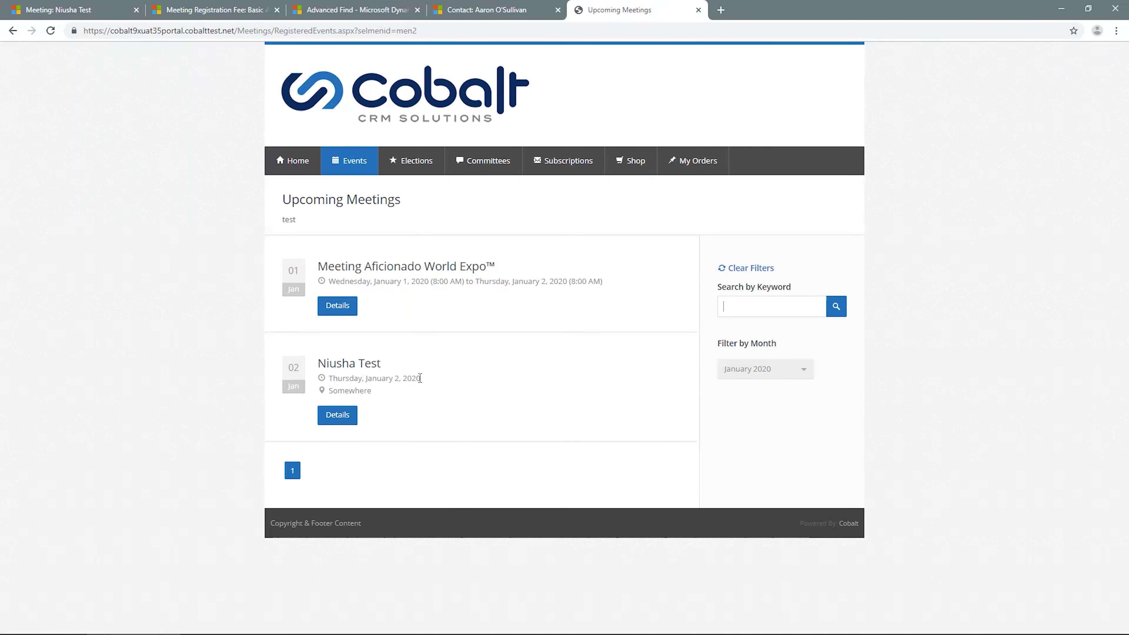
pyautogui.click(348, 421)
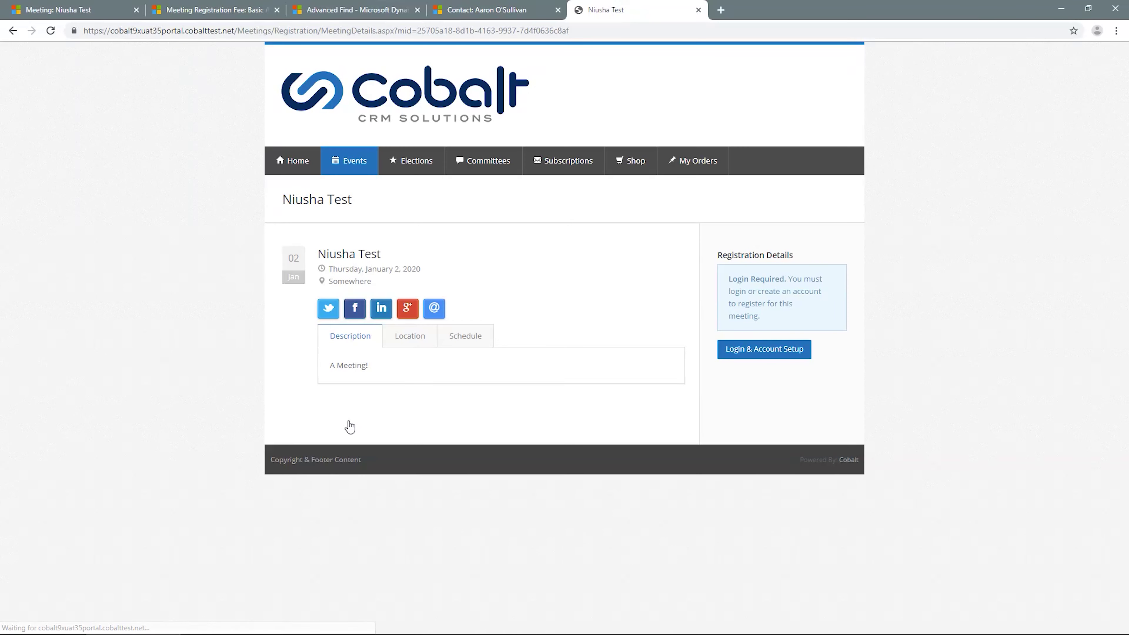
# Step: Check the meeting's location, then its schedule with the test activity from 01.10.2020 to 01.16.2020
pyautogui.click(411, 337)
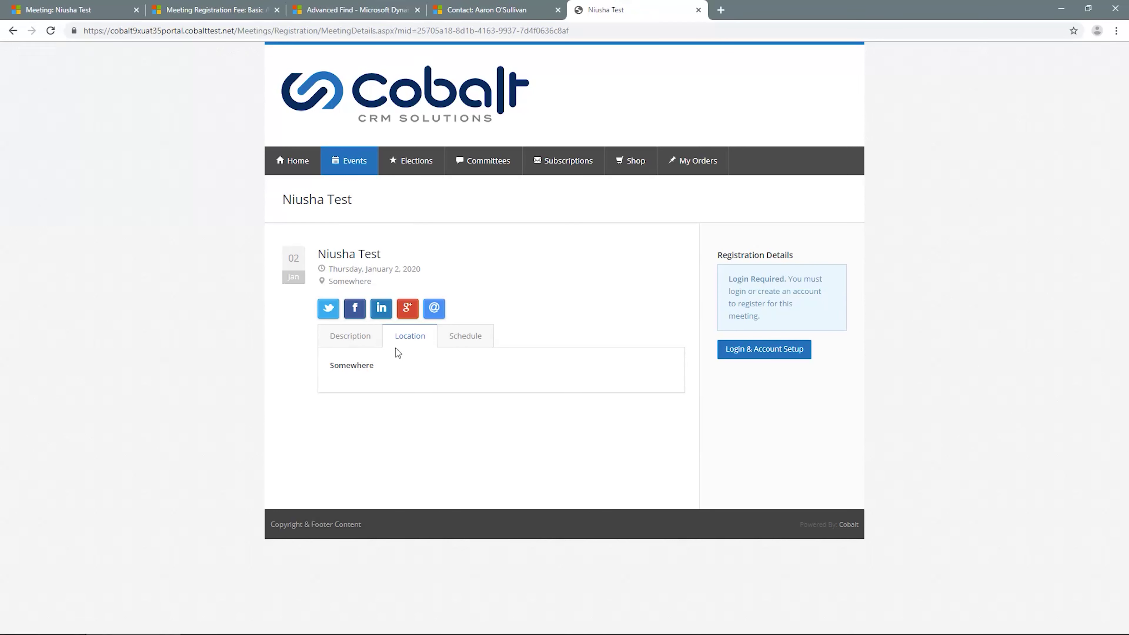
pyautogui.click(472, 337)
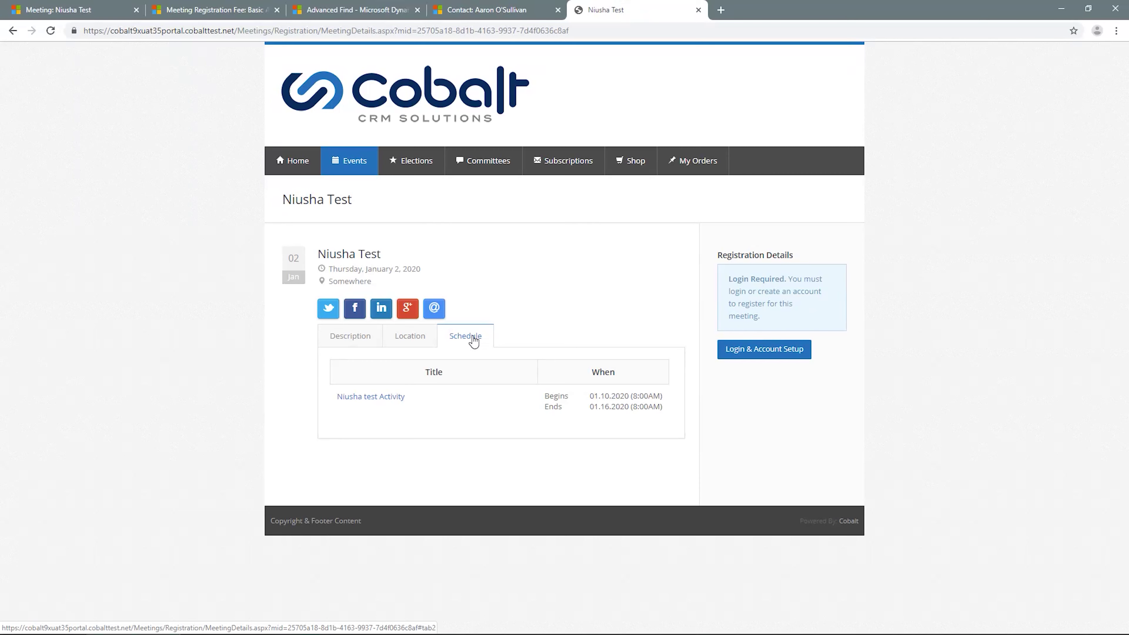
# Step: Log in with the member username and password, then start registering for Niusha Test
pyautogui.click(764, 348)
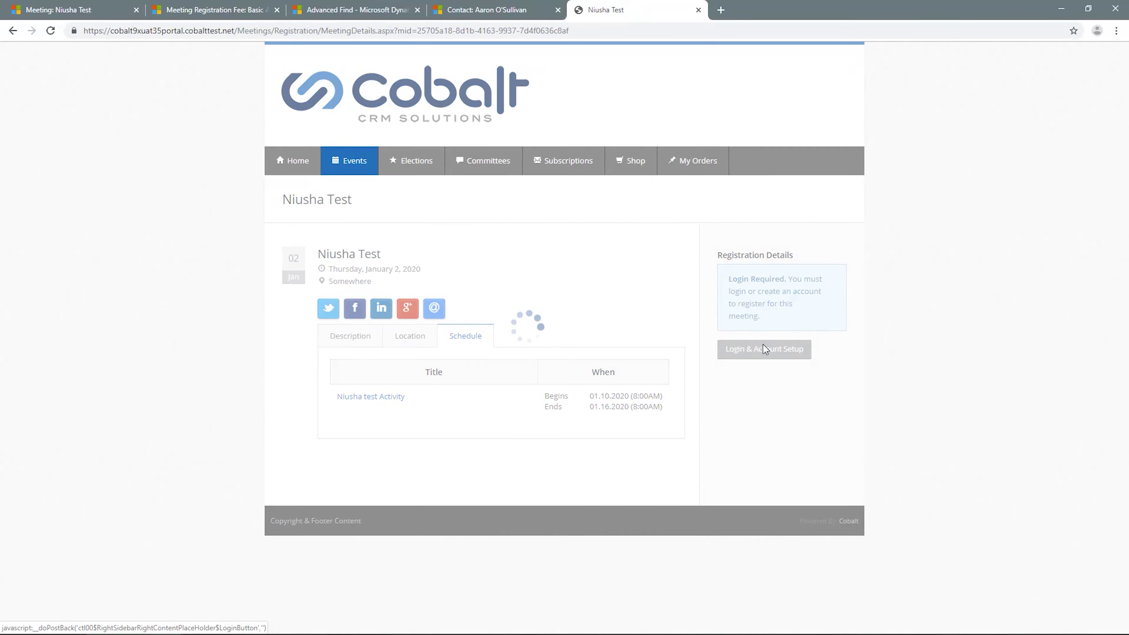
pyautogui.hotkey('ctrl', 'v')
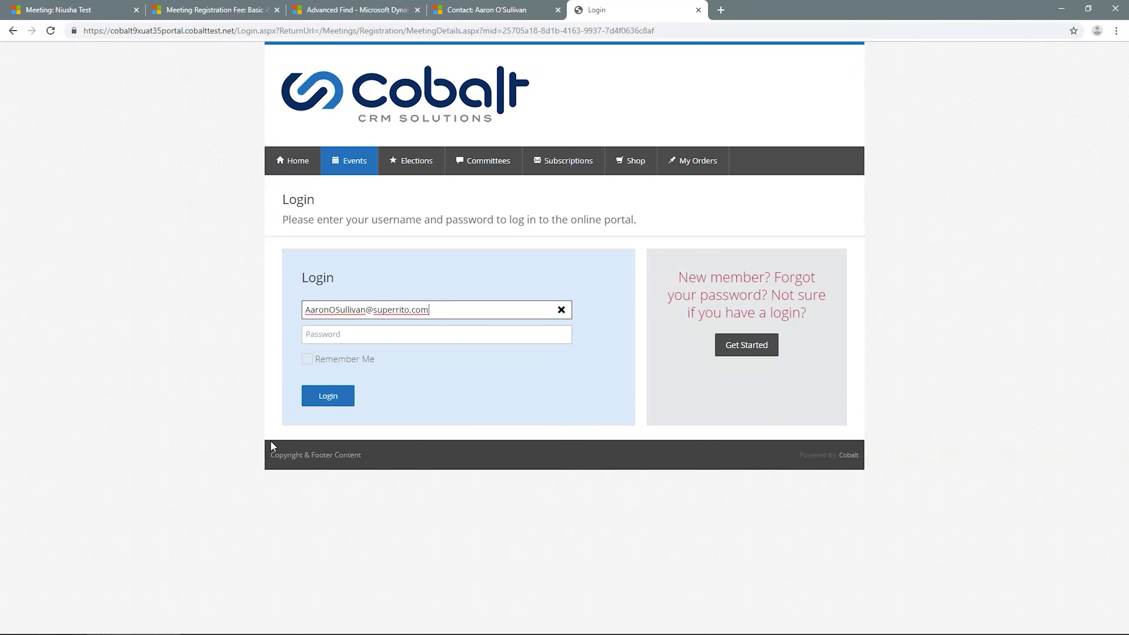
pyautogui.press('Tab')
pyautogui.hotkey('ctrl', 'v')
pyautogui.click(328, 396)
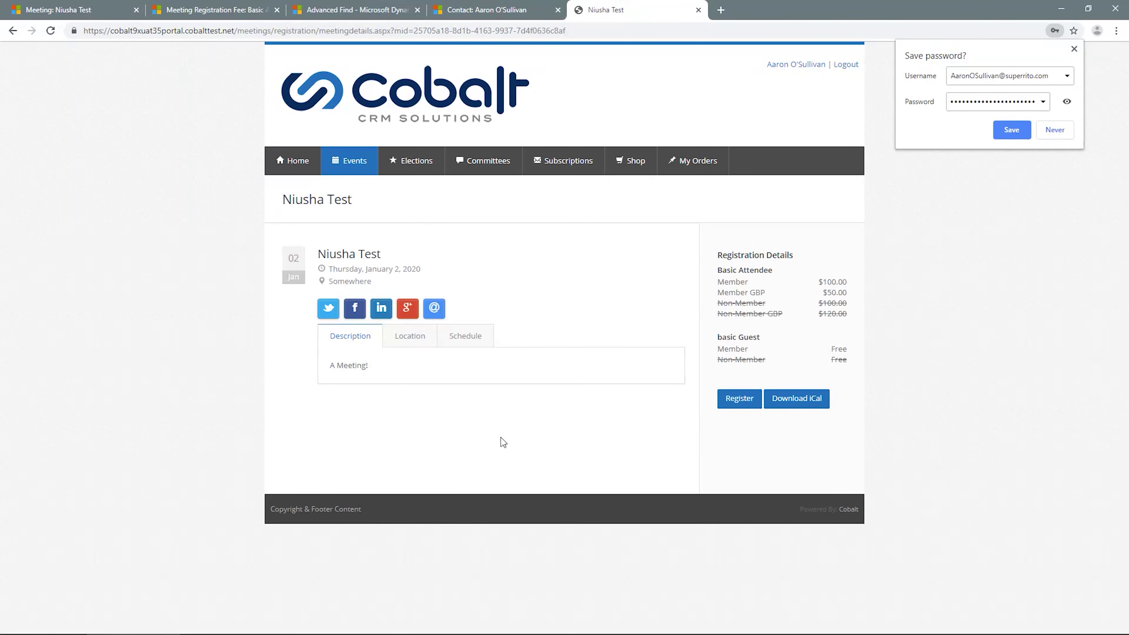
pyautogui.click(750, 404)
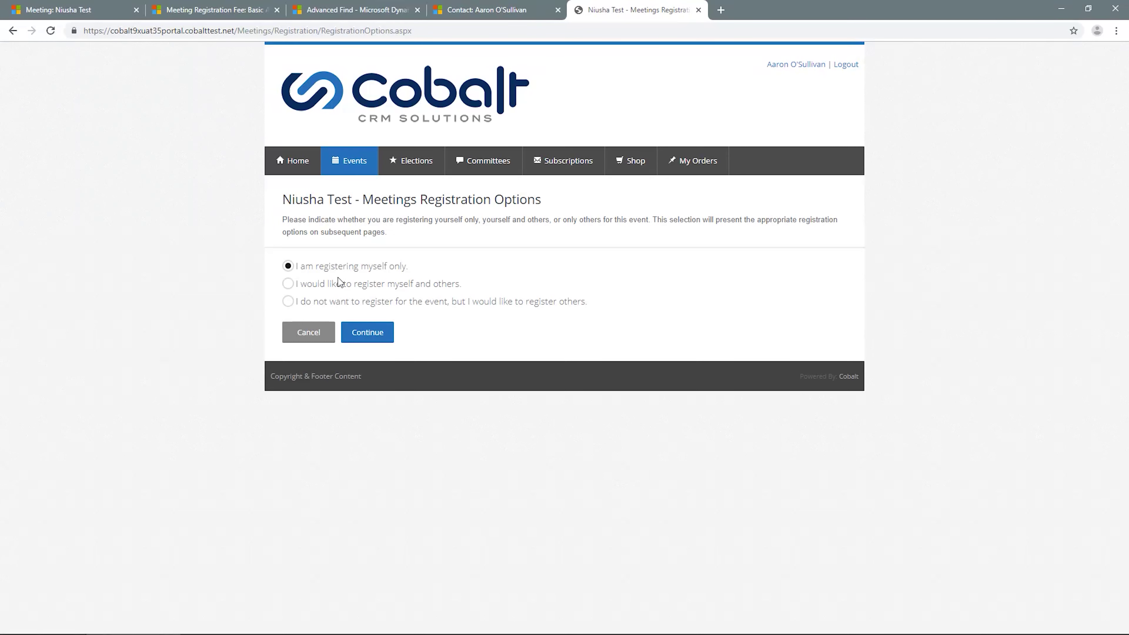
# Step: Choose to register yourself and others at the Basic Attendee $100.00 rate
pyautogui.click(288, 284)
pyautogui.click(372, 340)
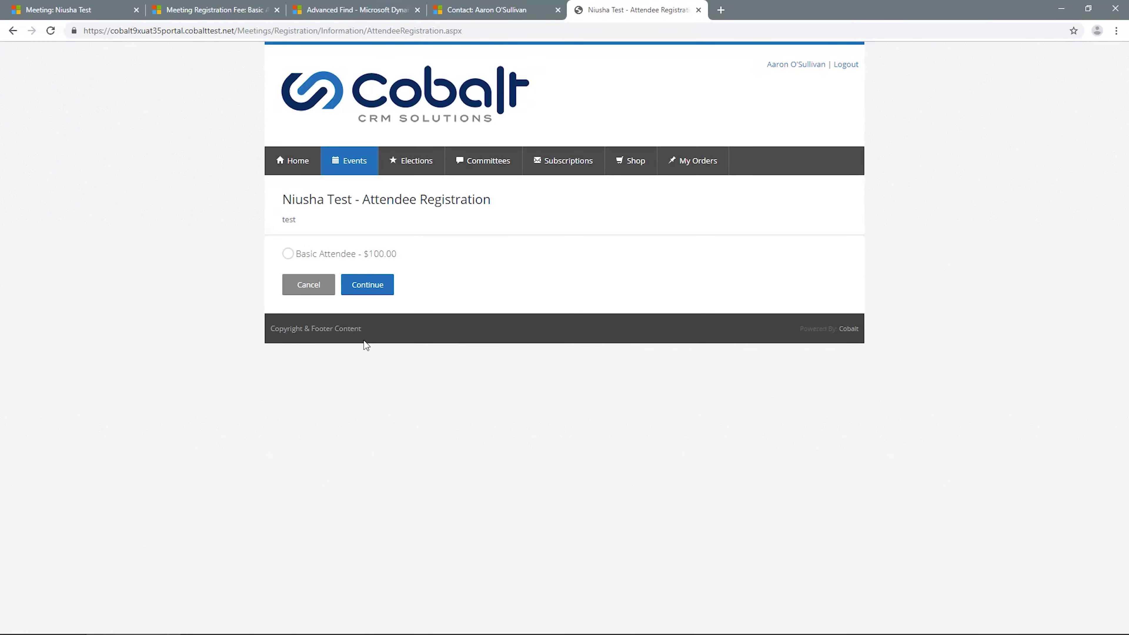
pyautogui.click(305, 260)
pyautogui.click(365, 289)
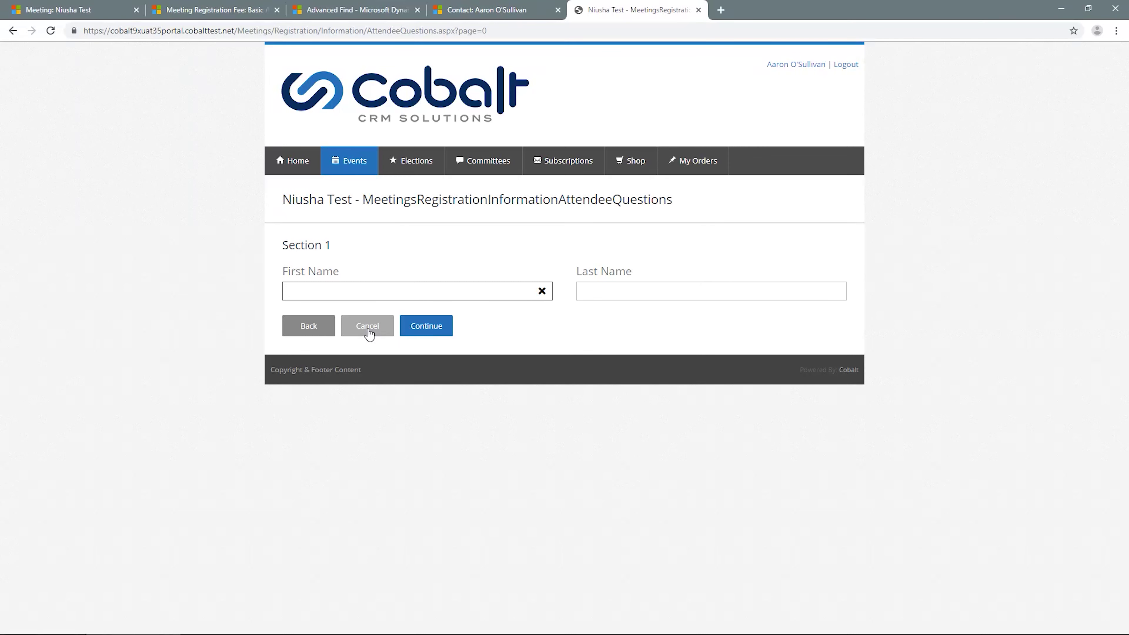
# Step: Enter the attendee's first and last name, fixing a surname typo, and continue
pyautogui.click(432, 332)
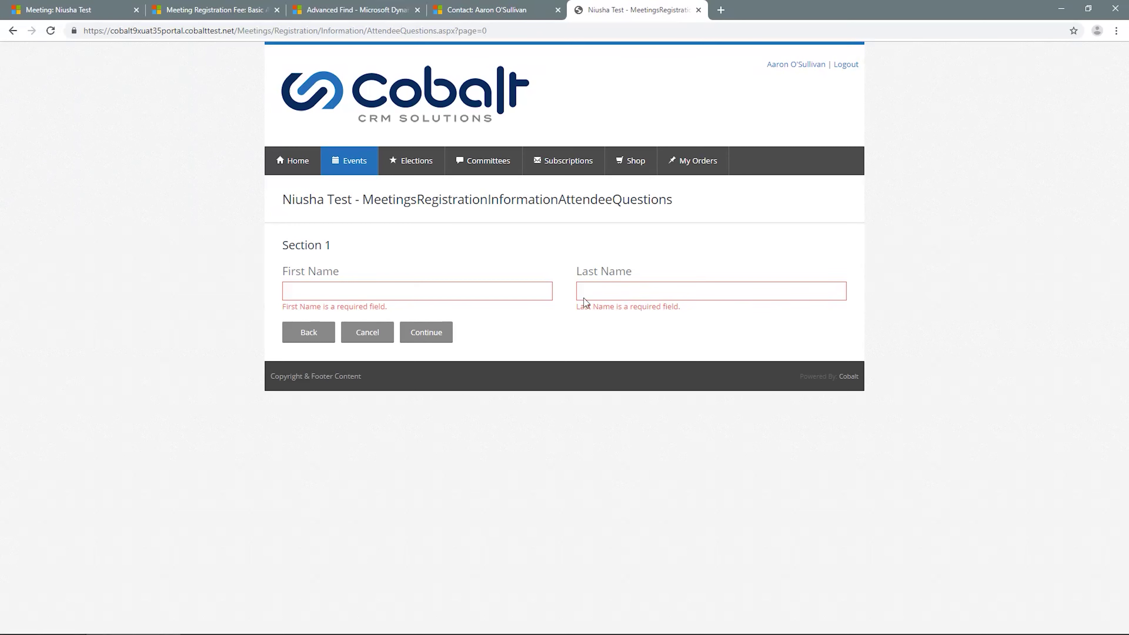
pyautogui.click(526, 296)
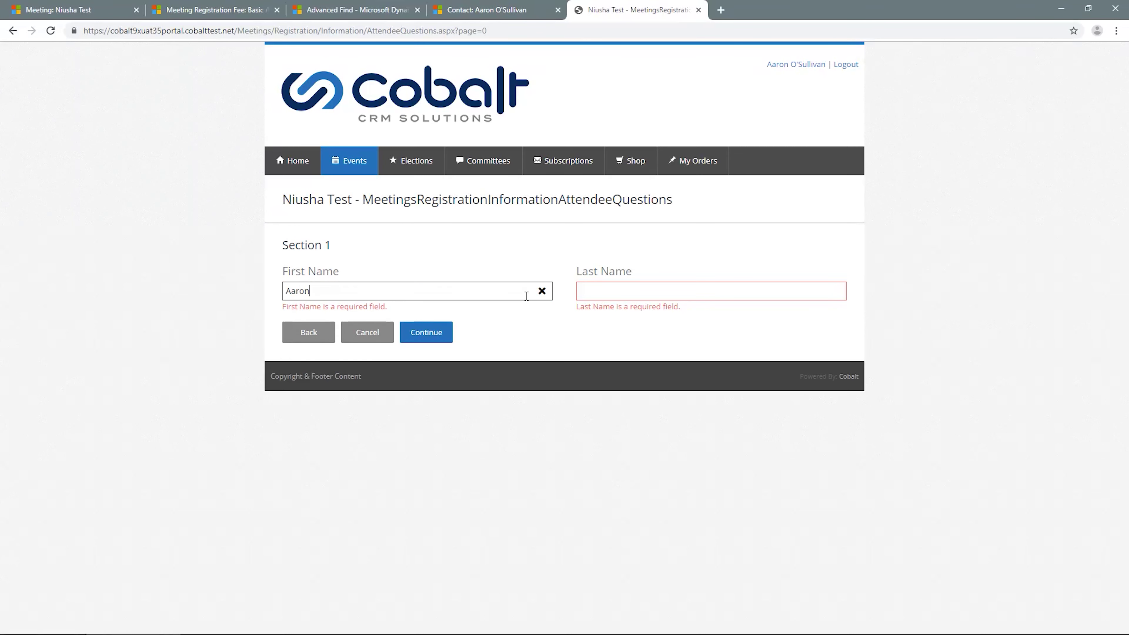
pyautogui.press('Tab')
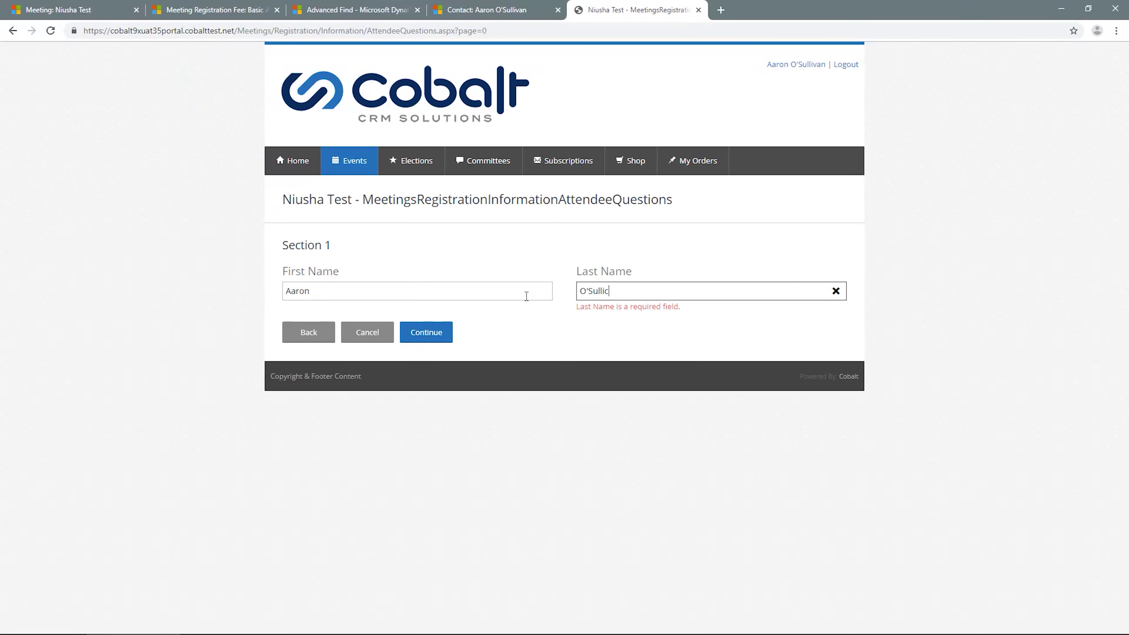
pyautogui.click(443, 336)
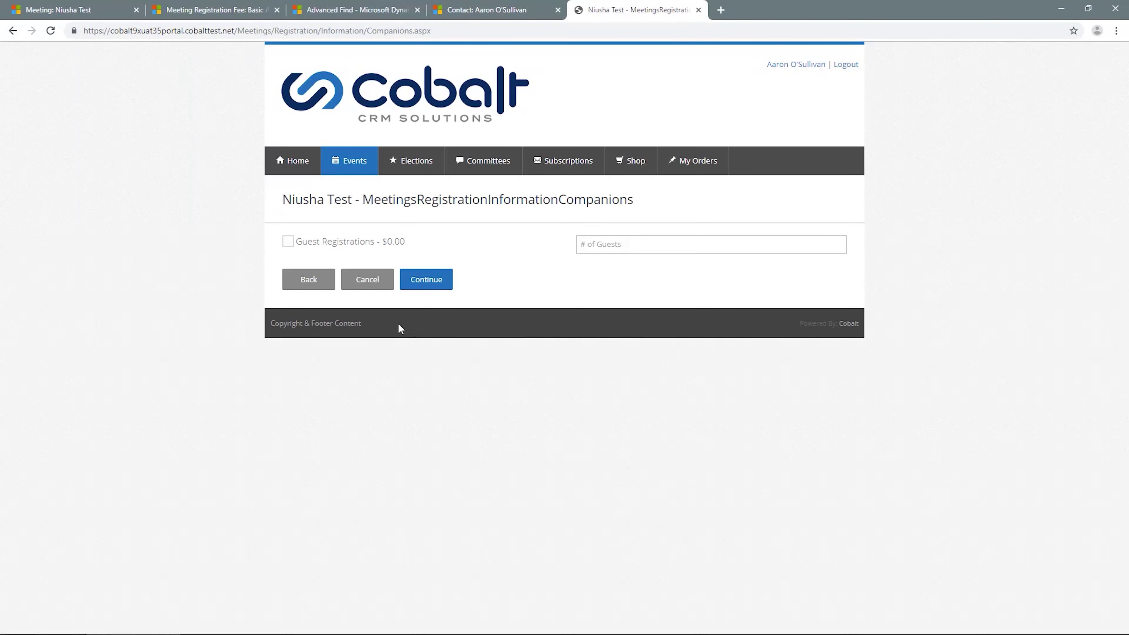
# Step: Include guest registrations with the number of guests set to 1
pyautogui.click(288, 241)
pyautogui.click(631, 244)
pyautogui.click(611, 266)
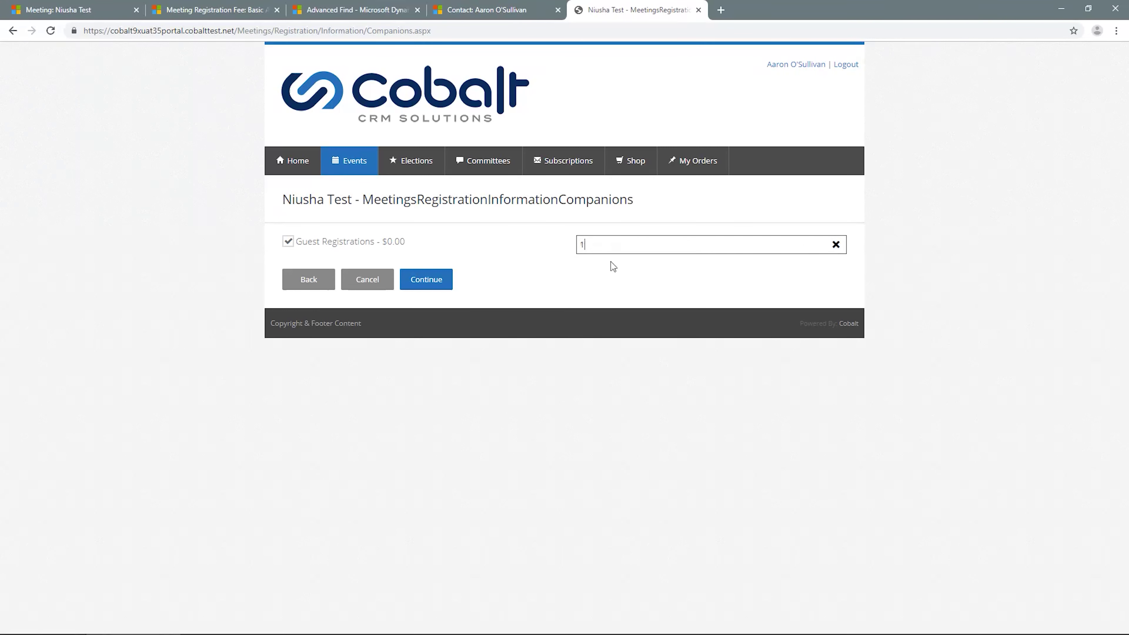
pyautogui.click(437, 282)
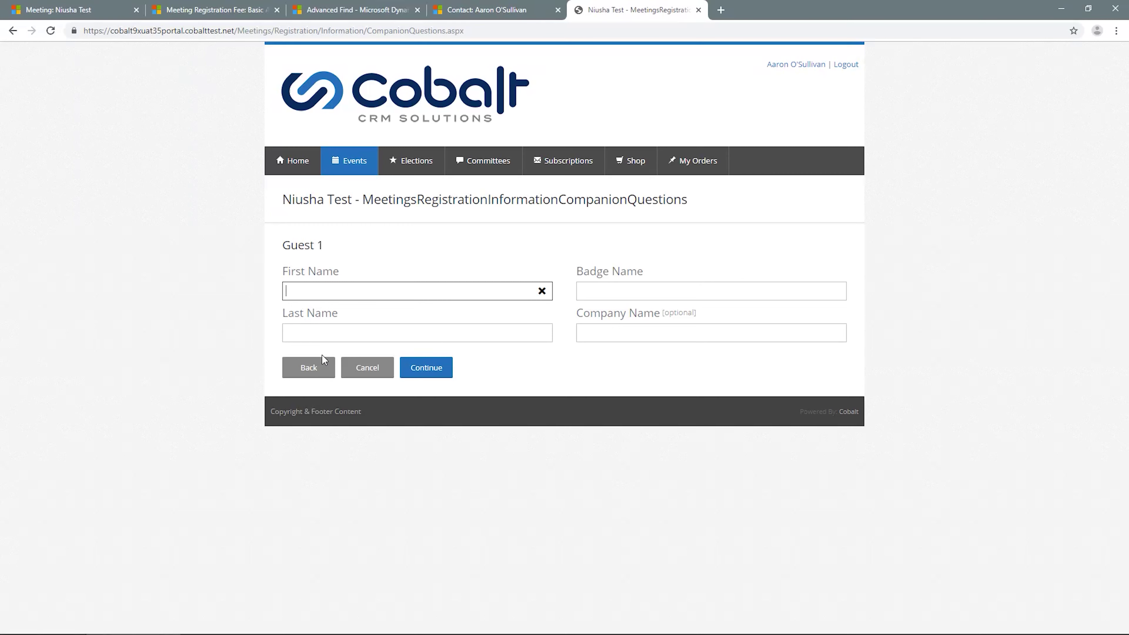
# Step: Fill in Guest 1's first, last and badge names with test values and continue
pyautogui.click(384, 289)
pyautogui.write('tst')
pyautogui.press('Tab')
pyautogui.write('test')
pyautogui.press('Tab')
pyautogui.write('test')
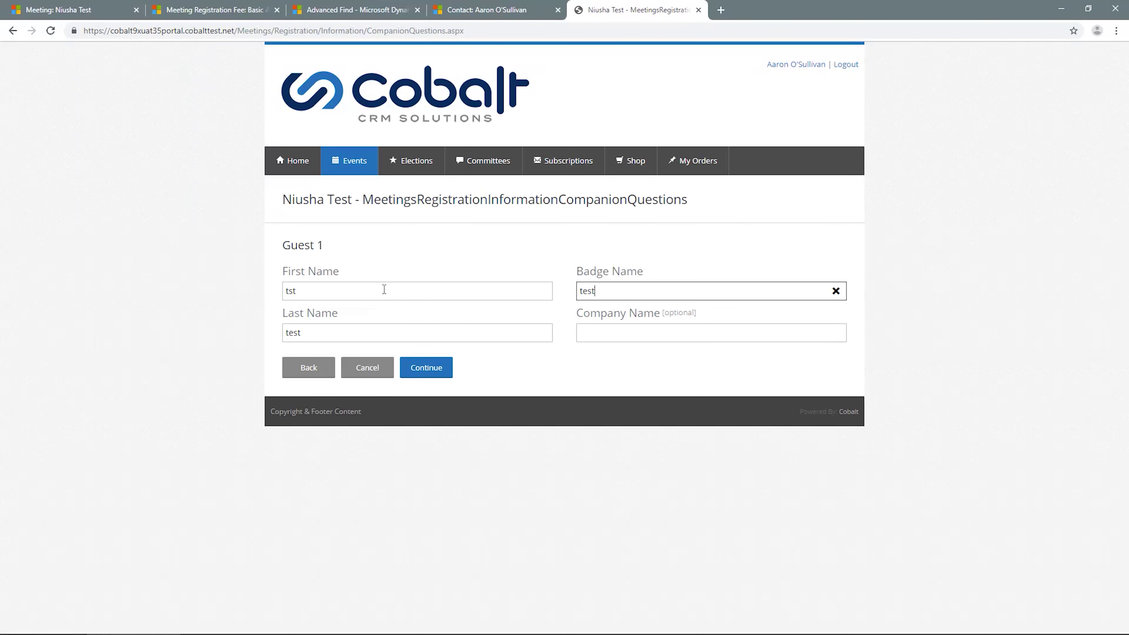
pyautogui.click(416, 366)
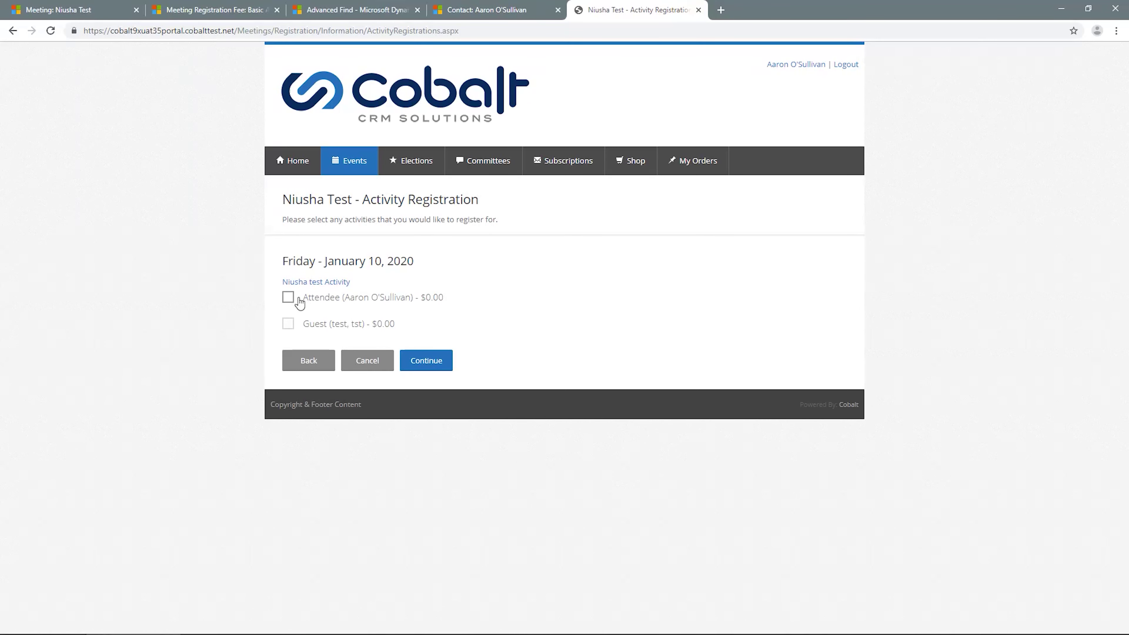
# Step: Sign the attendee and guest up for the Niusha test Activity, check its details, and submit
pyautogui.click(289, 299)
pyautogui.click(290, 332)
pyautogui.click(416, 363)
pyautogui.click(332, 282)
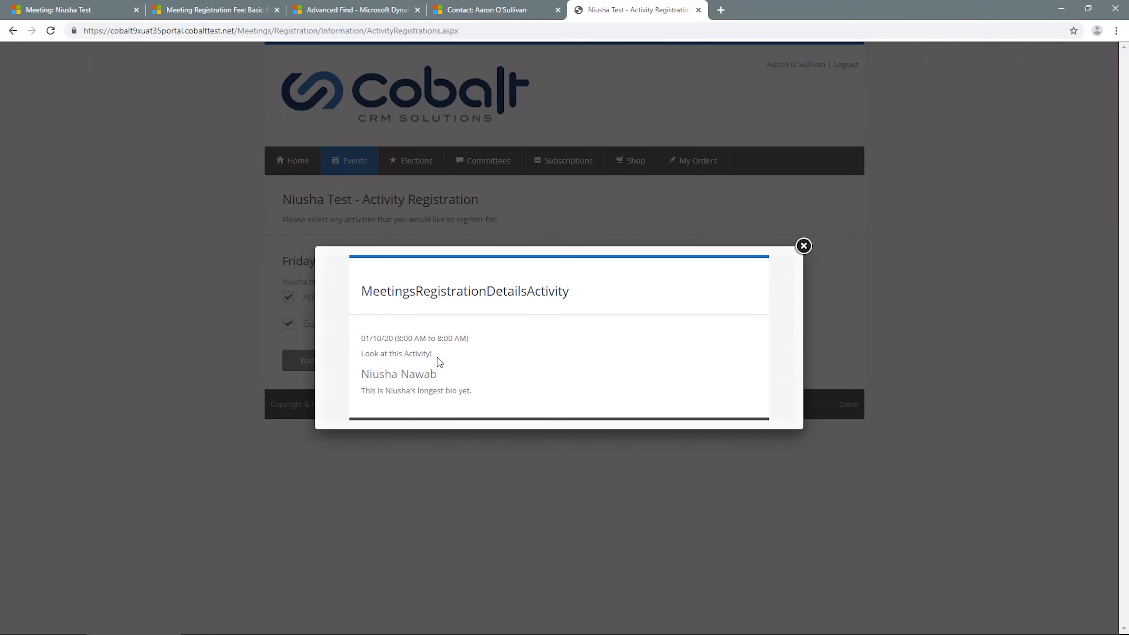
pyautogui.click(804, 246)
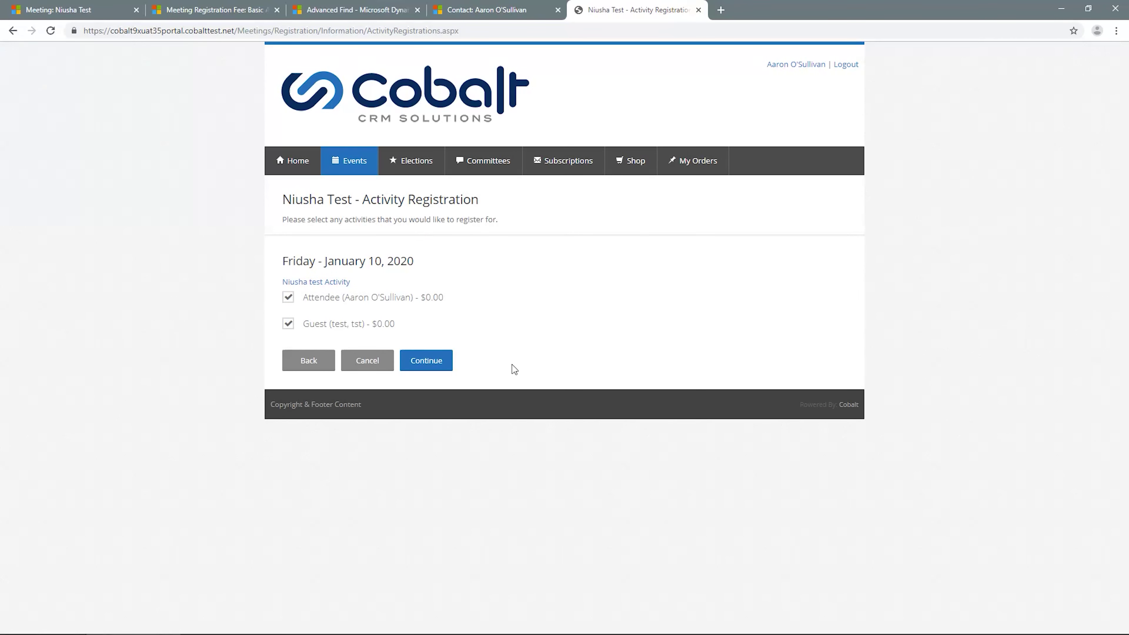
pyautogui.click(434, 372)
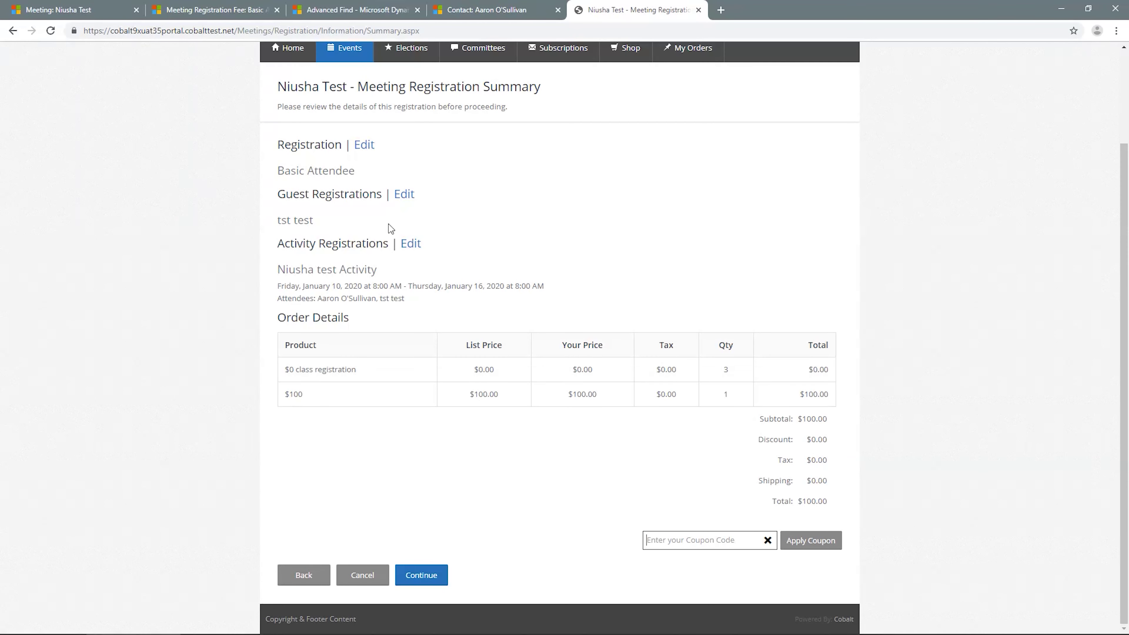
# Step: Review the Meeting Registration Summary's $100.00 total and continue to the Attendee Summary
pyautogui.moveTo(358, 87); pyautogui.dragTo(542, 88)
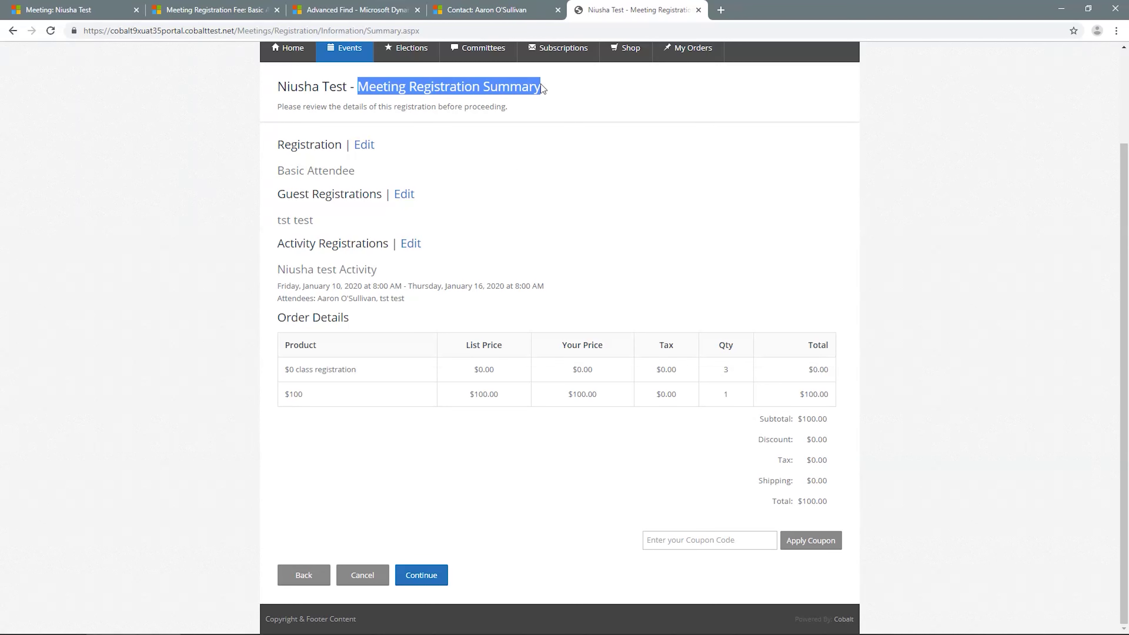
pyautogui.click(514, 174)
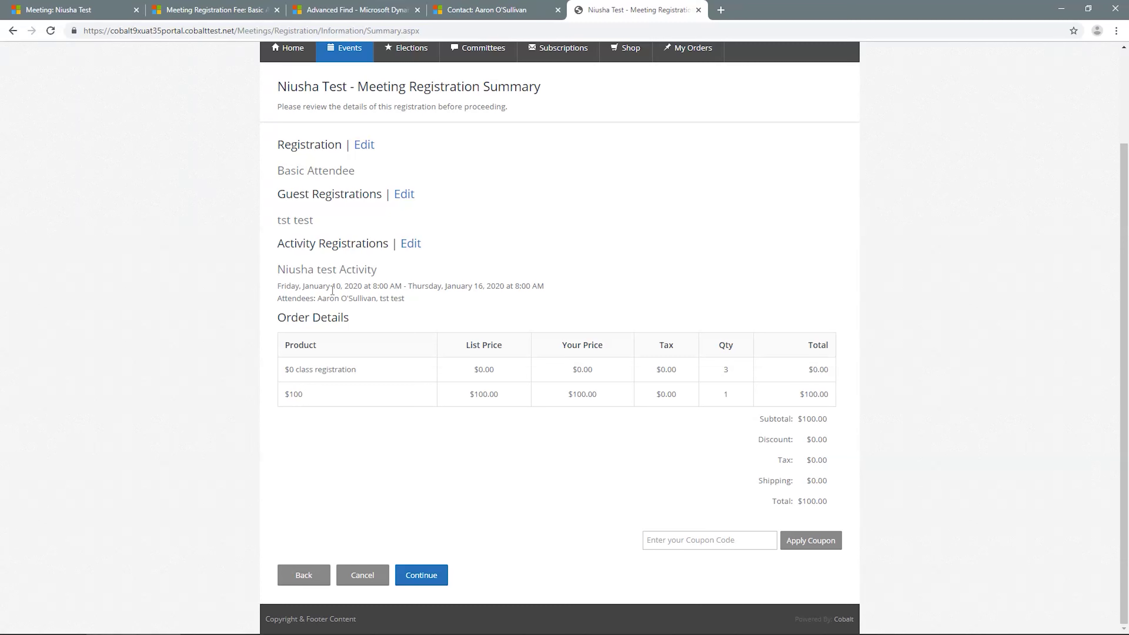
pyautogui.click(434, 577)
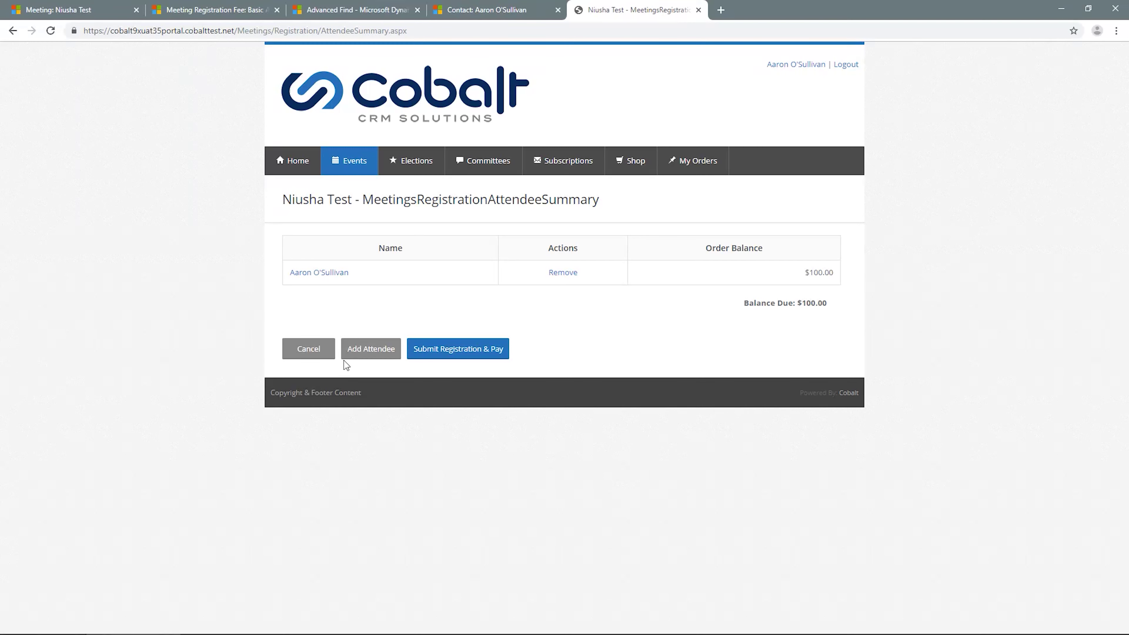
# Step: Search members with first and last name 'test' and select the first result as another attendee
pyautogui.click(361, 351)
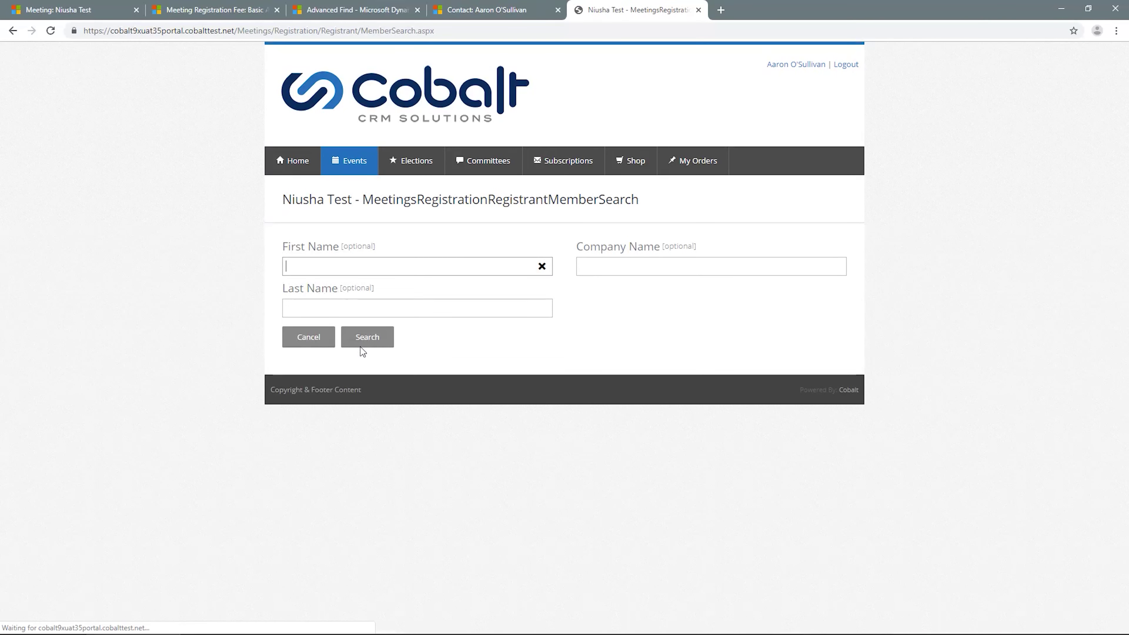
pyautogui.click(283, 251)
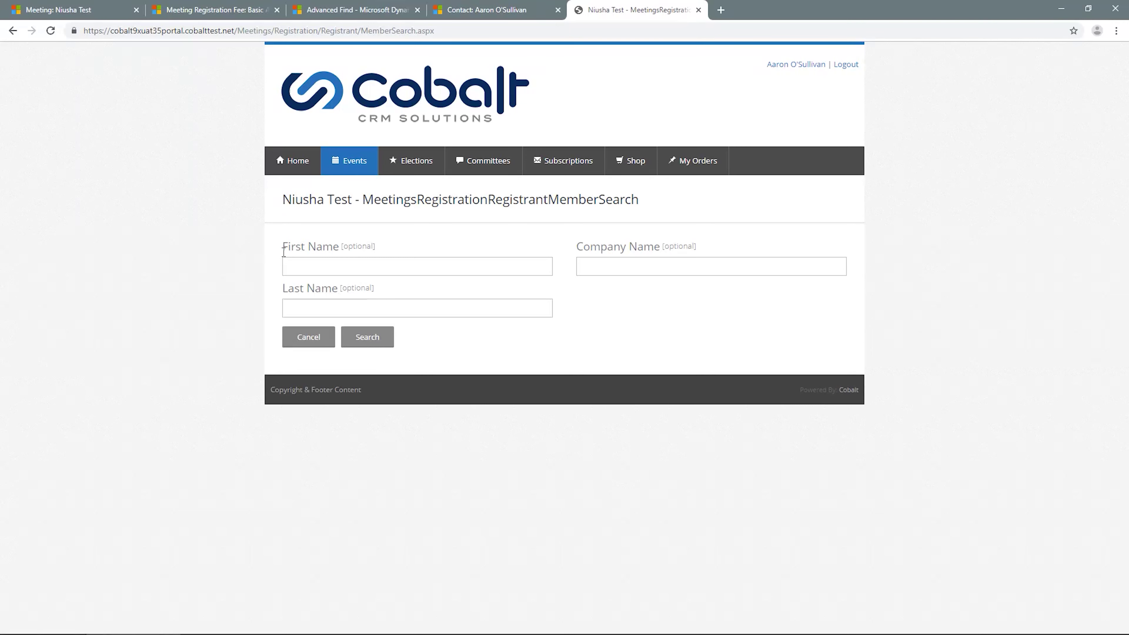
pyautogui.click(284, 251)
pyautogui.write('test')
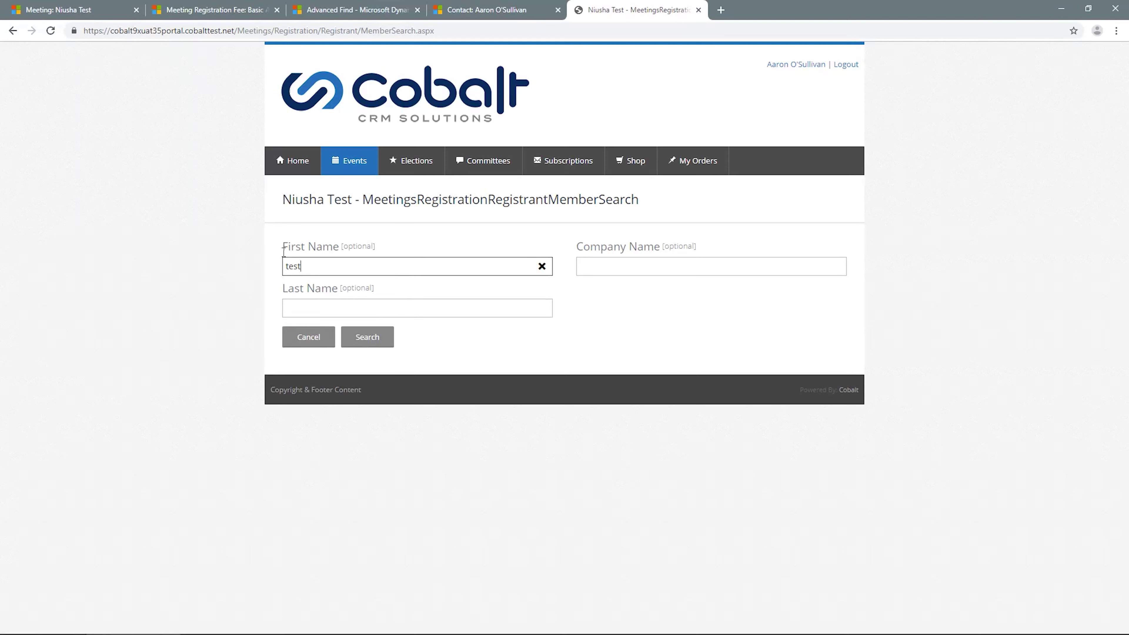
pyautogui.press('Tab')
pyautogui.write('test')
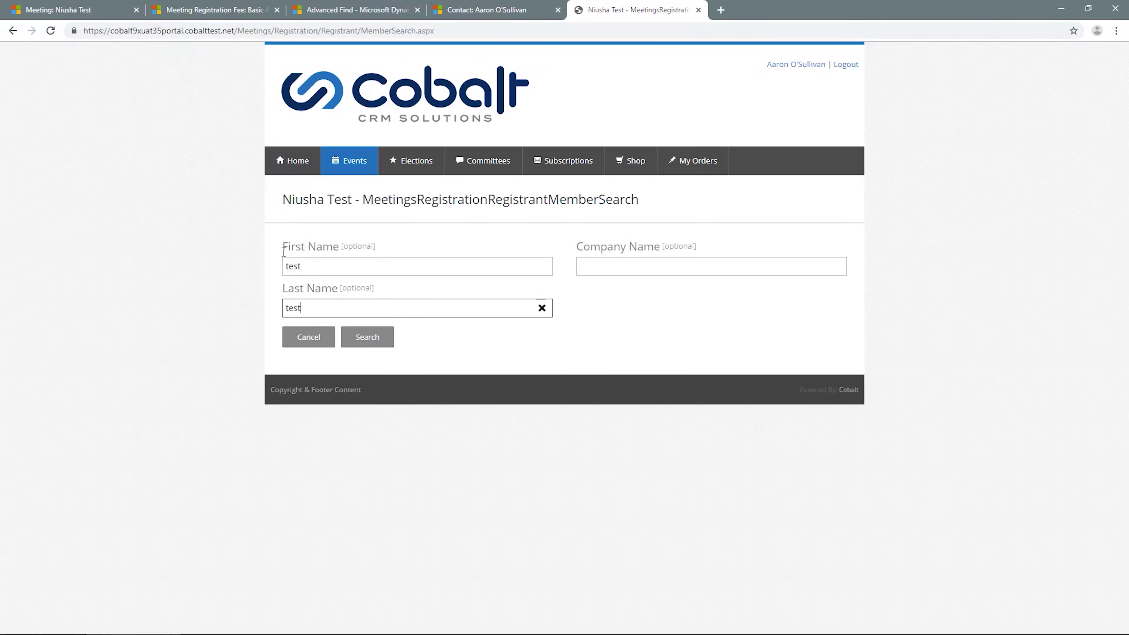
pyautogui.press('Return')
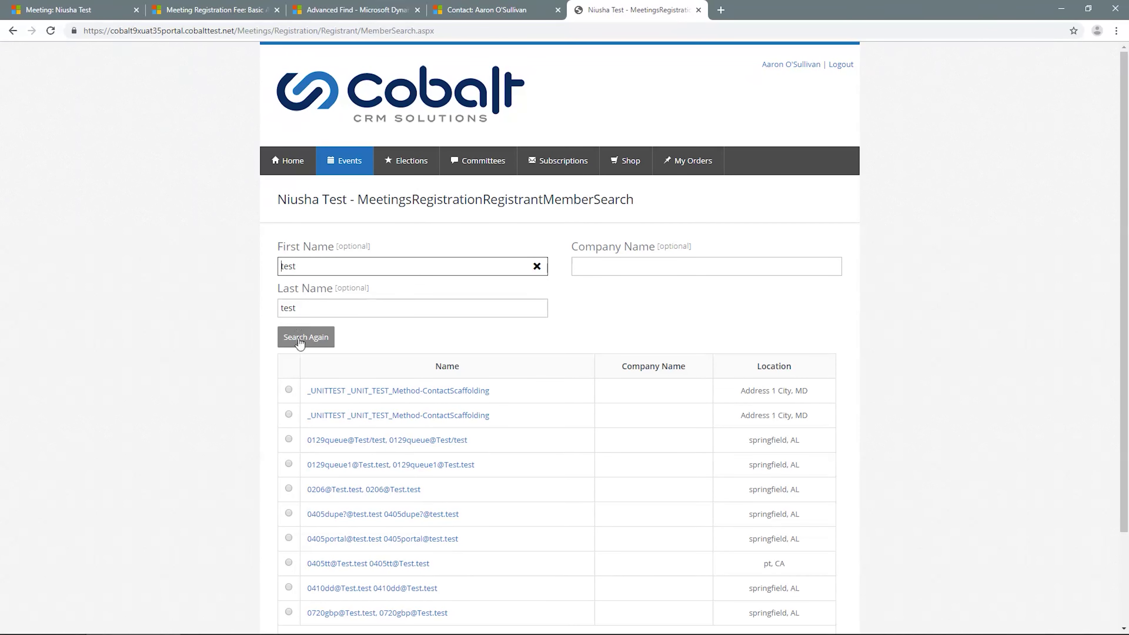
pyautogui.click(290, 389)
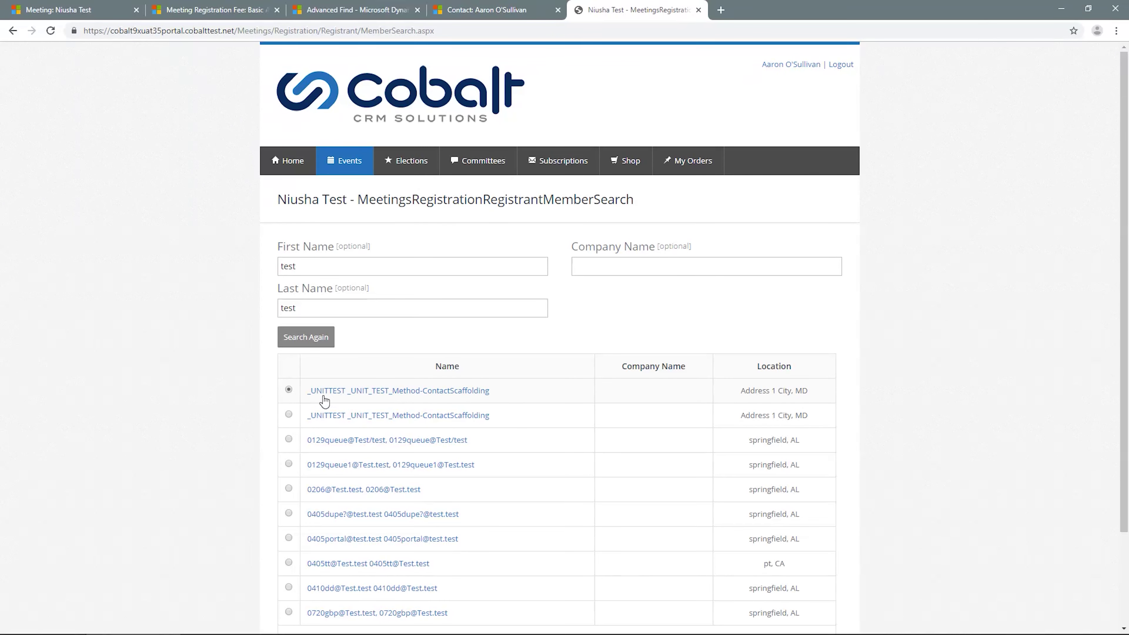
# Step: Abandon adding a new attendee, return to the summary, and submit the registration
pyautogui.scroll(-2, 322, 400)
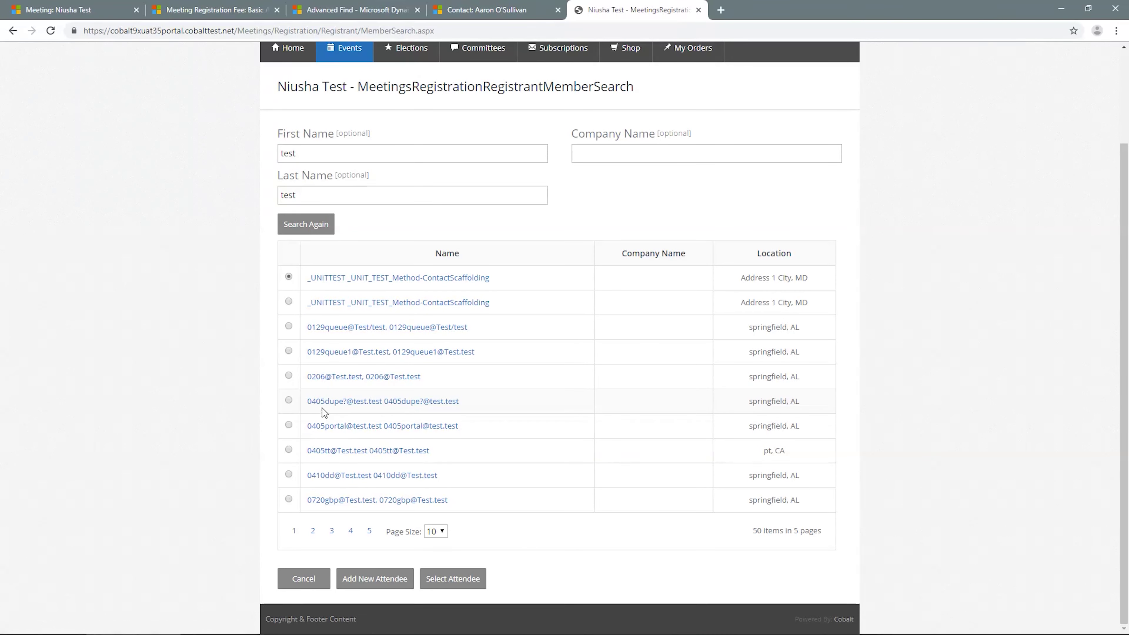
pyautogui.click(387, 580)
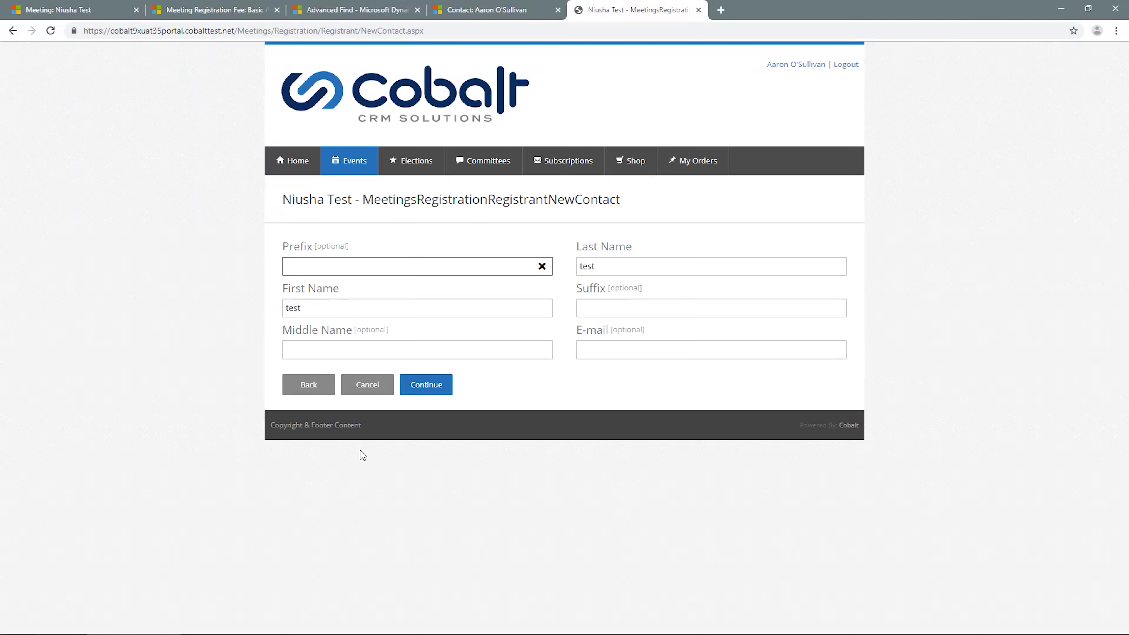
pyautogui.click(306, 393)
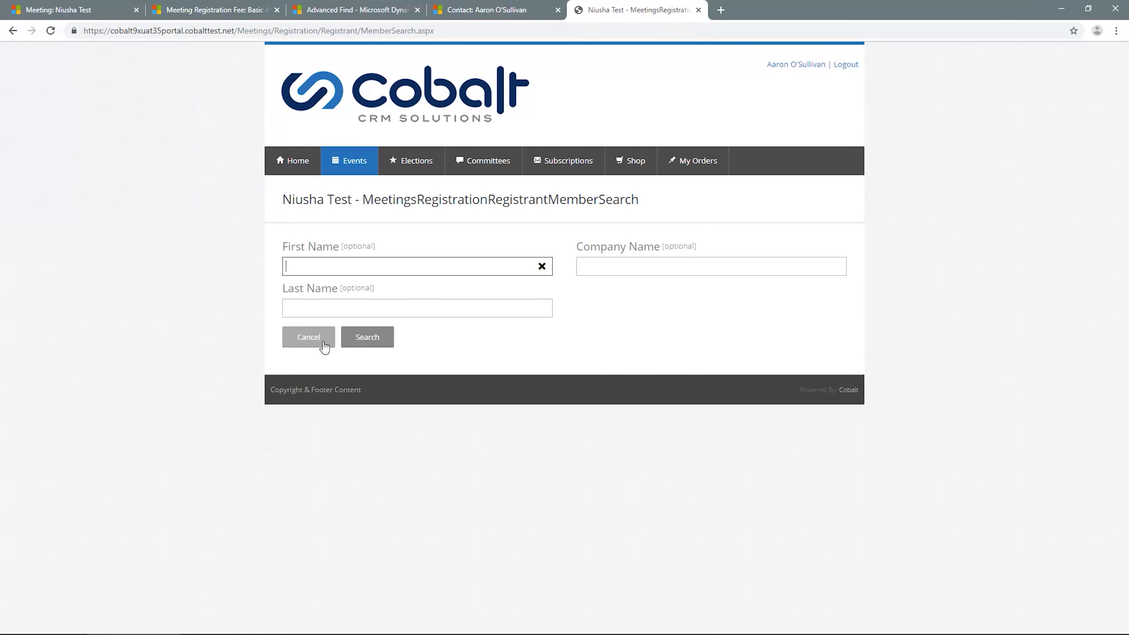
pyautogui.click(325, 346)
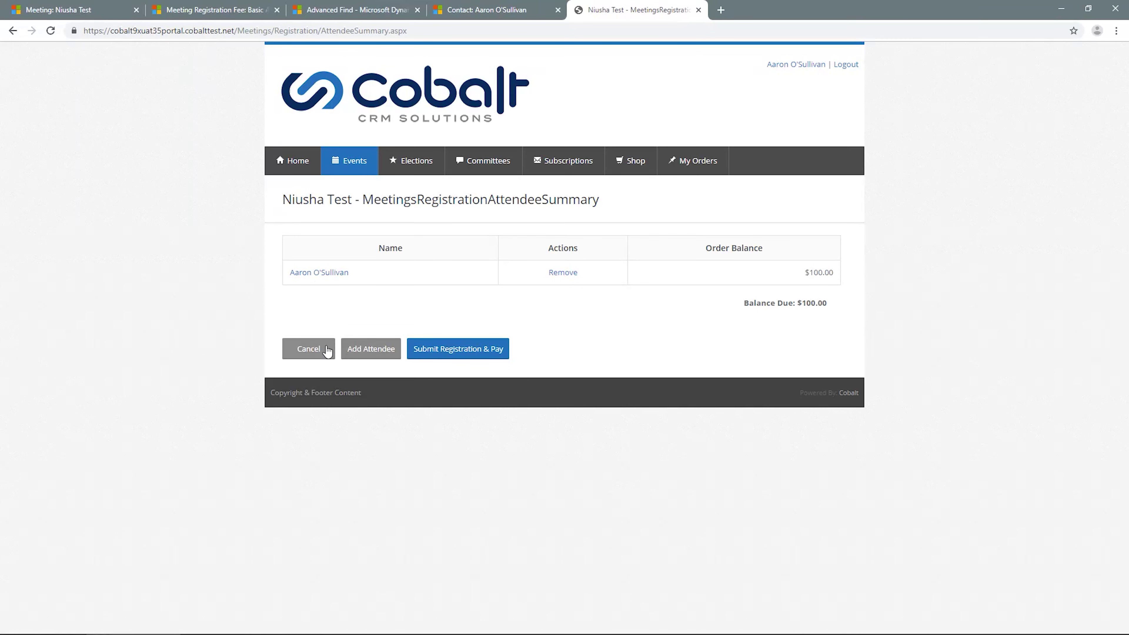
pyautogui.click(437, 355)
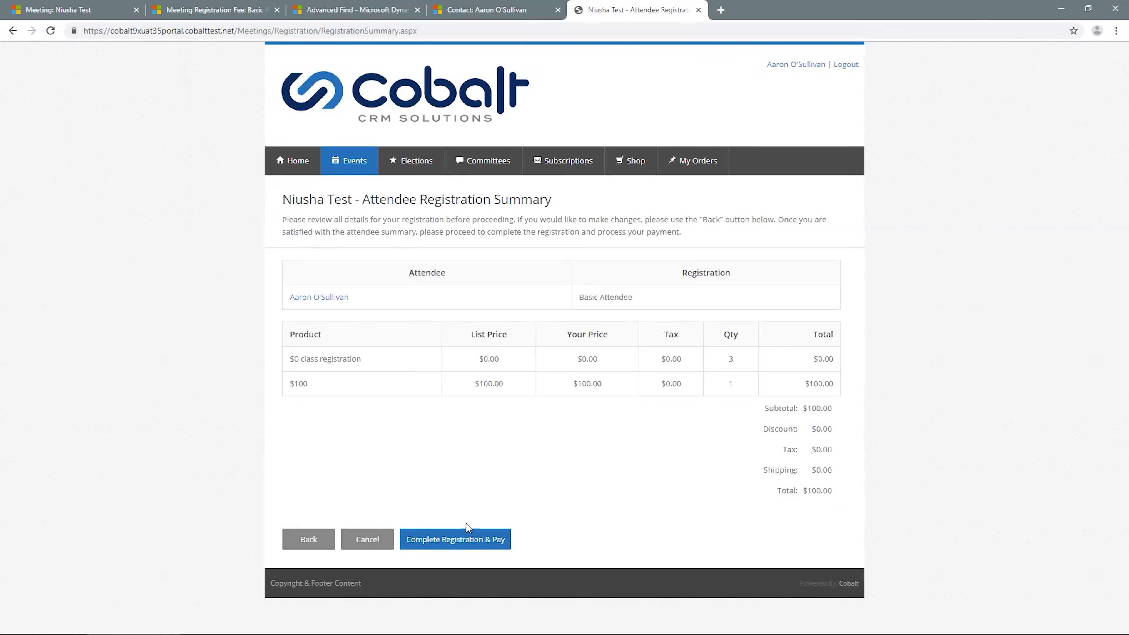
# Step: Proceed to payment and enter a Visa card number with a January 2019 expiry and security code
pyautogui.click(471, 540)
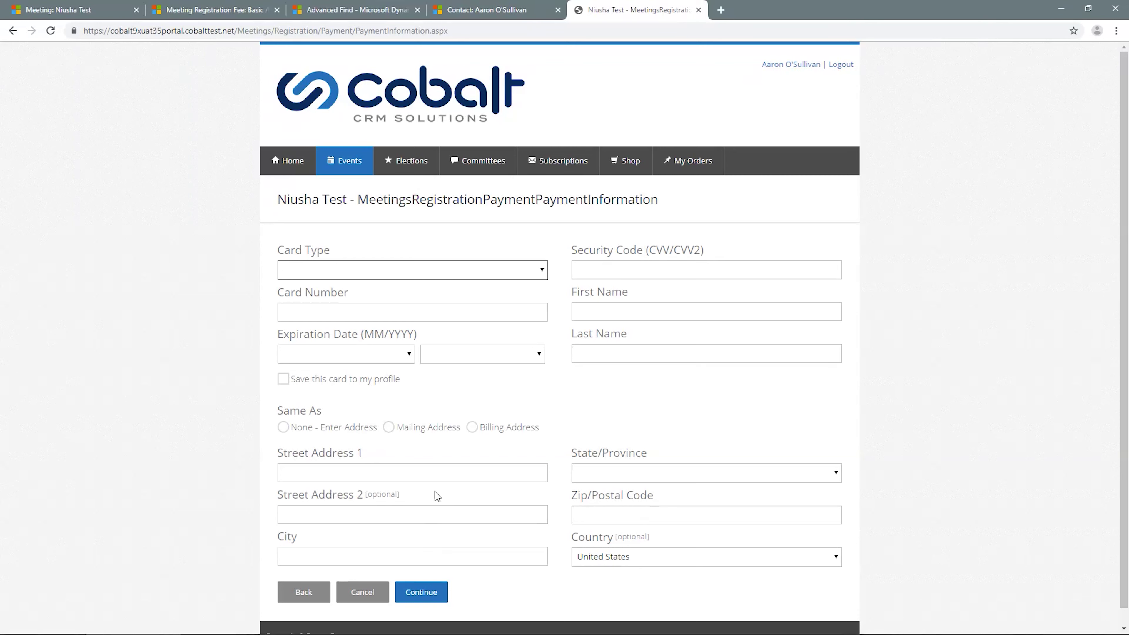
pyautogui.press('v')
pyautogui.press('Tab')
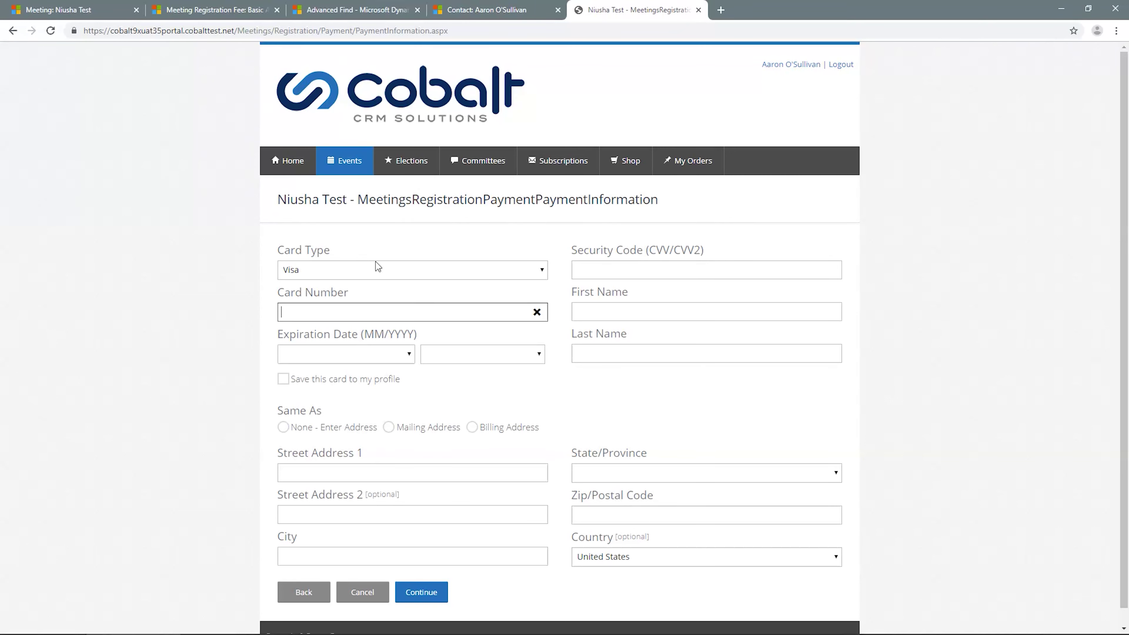
pyautogui.write('4111111111111111')
pyautogui.press('Tab')
pyautogui.press('j')
pyautogui.press('Tab')
pyautogui.press('2')
# Step: Autofill the cardholder name and Alaska billing address, then submit the payment for review
pyautogui.press('Tab')
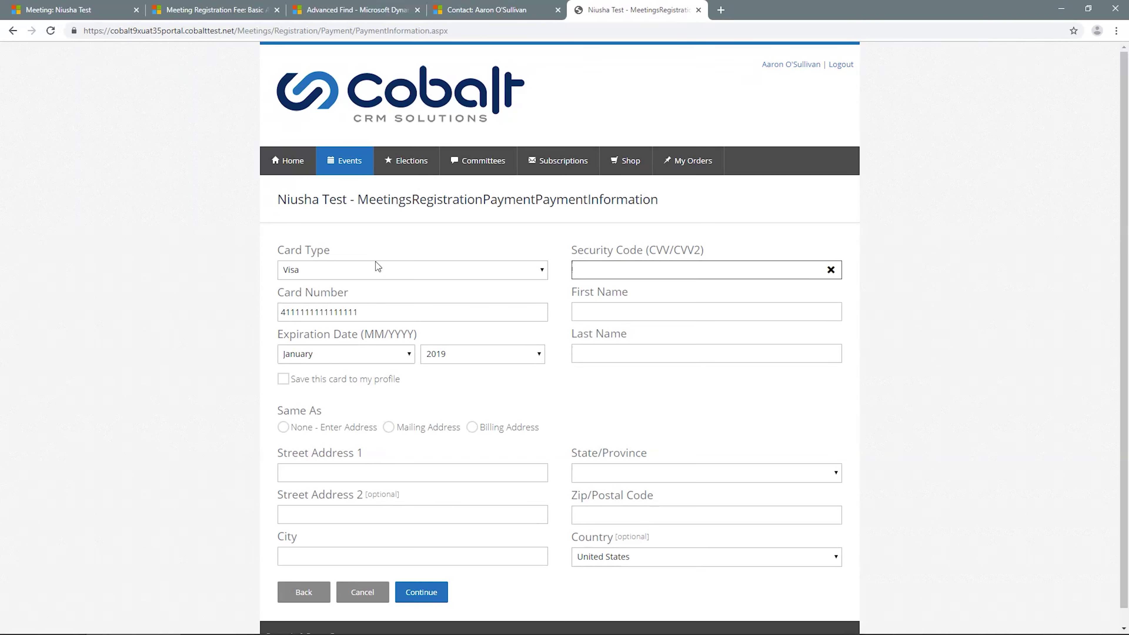
pyautogui.write('123')
pyautogui.press('Tab')
pyautogui.write('t')
pyautogui.press('Down')
pyautogui.press('Return')
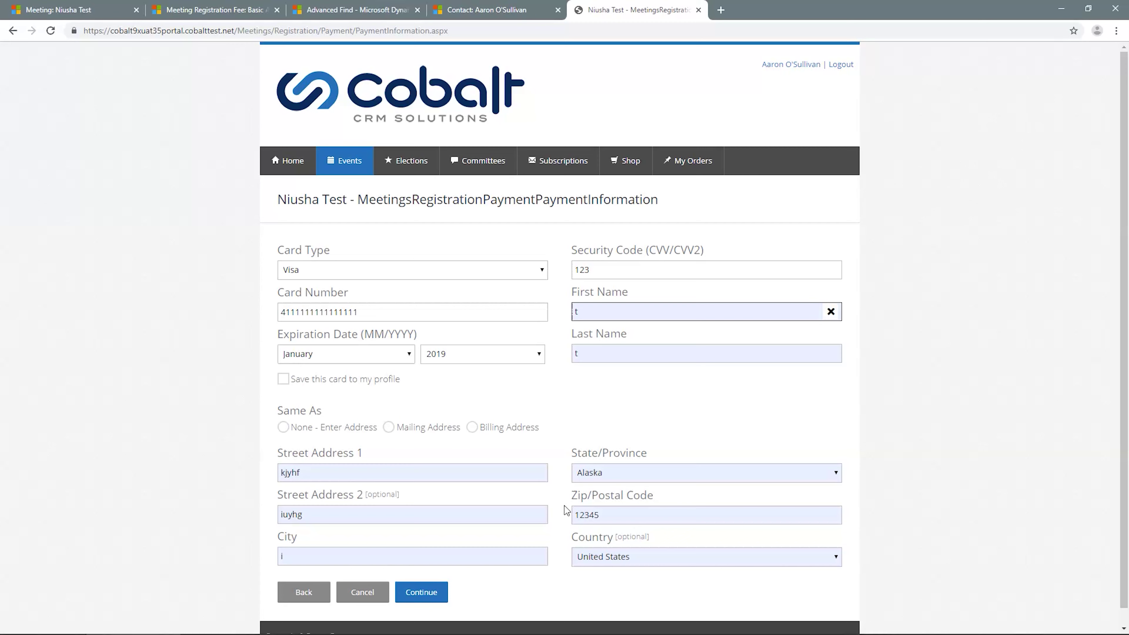
pyautogui.click(428, 594)
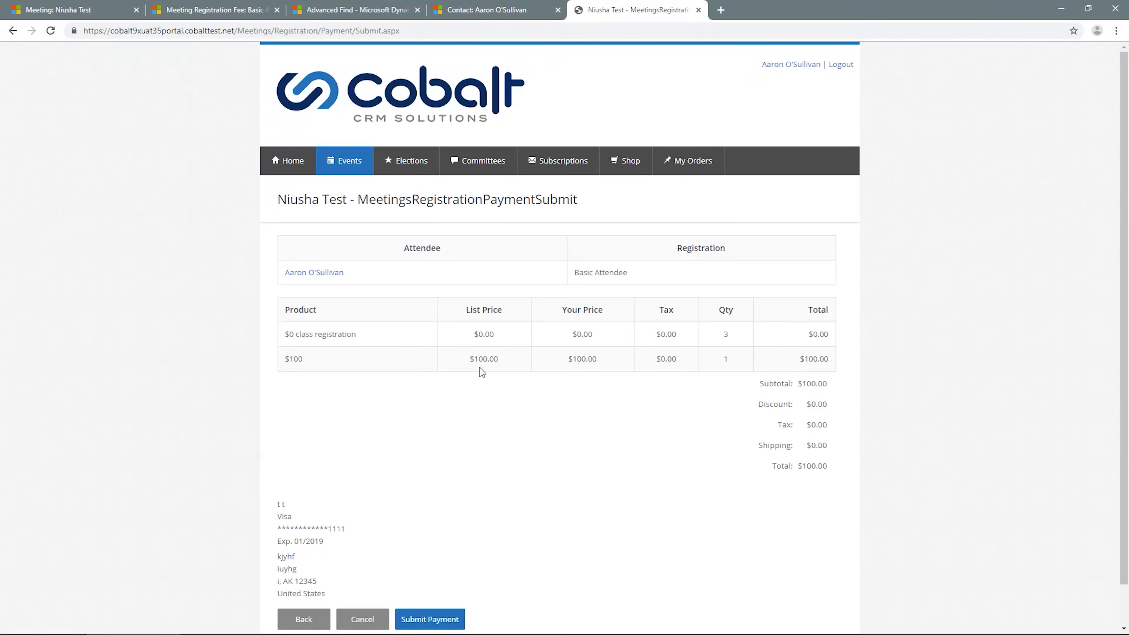
# Step: Submit the $100.00 Visa card payment, then leave the confirmation page to return to the portal
pyautogui.click(439, 622)
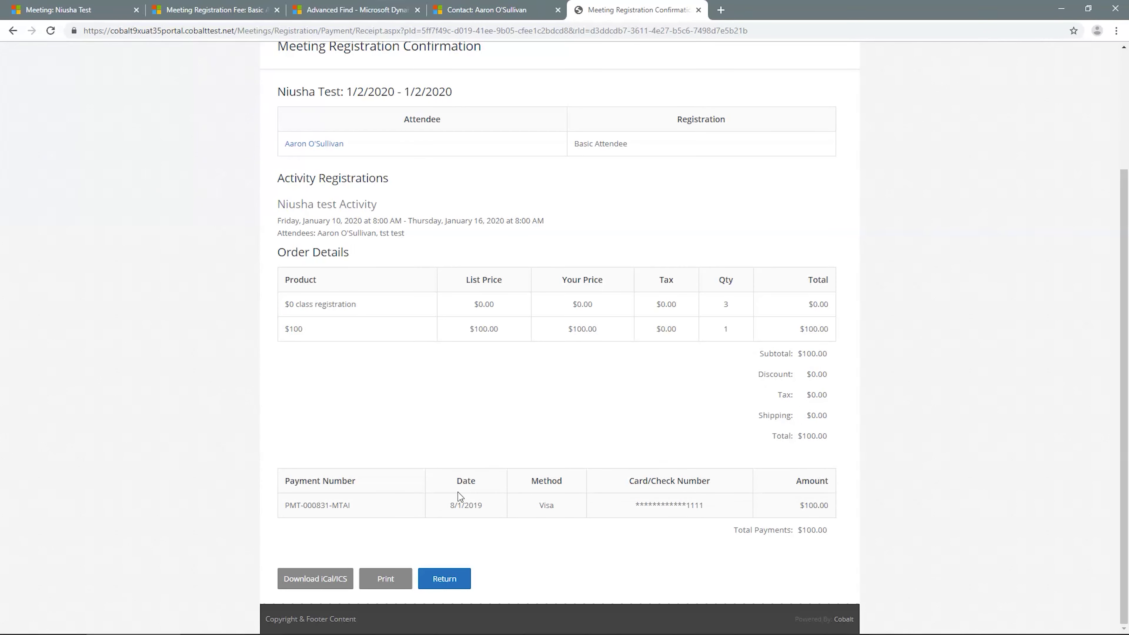
pyautogui.scroll(2, 470, 239)
pyautogui.scroll(-3, 534, 458)
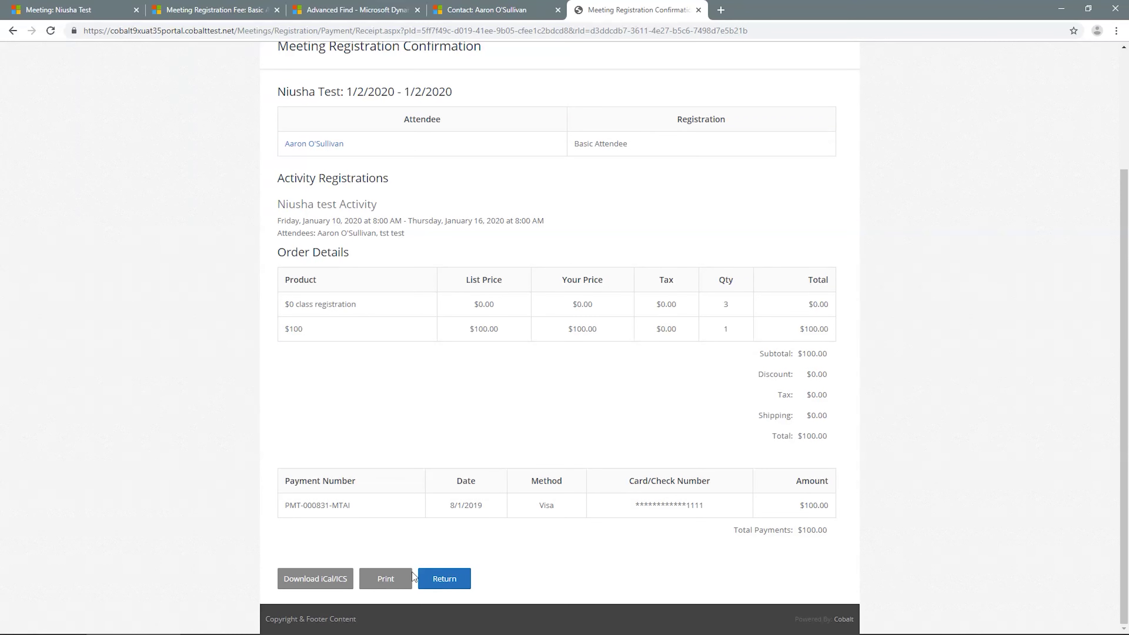
pyautogui.click(445, 583)
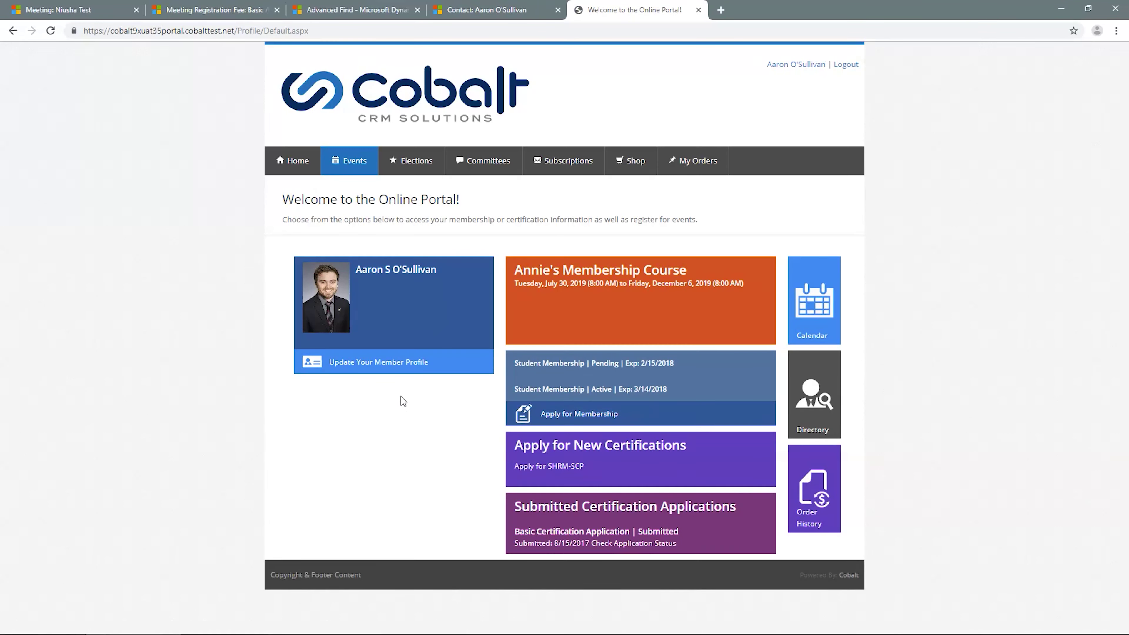
# Step: From Upcoming Meetings, open the Niusha Test meeting details and its registration list for editing
pyautogui.moveTo(349, 162)
pyautogui.click(357, 232)
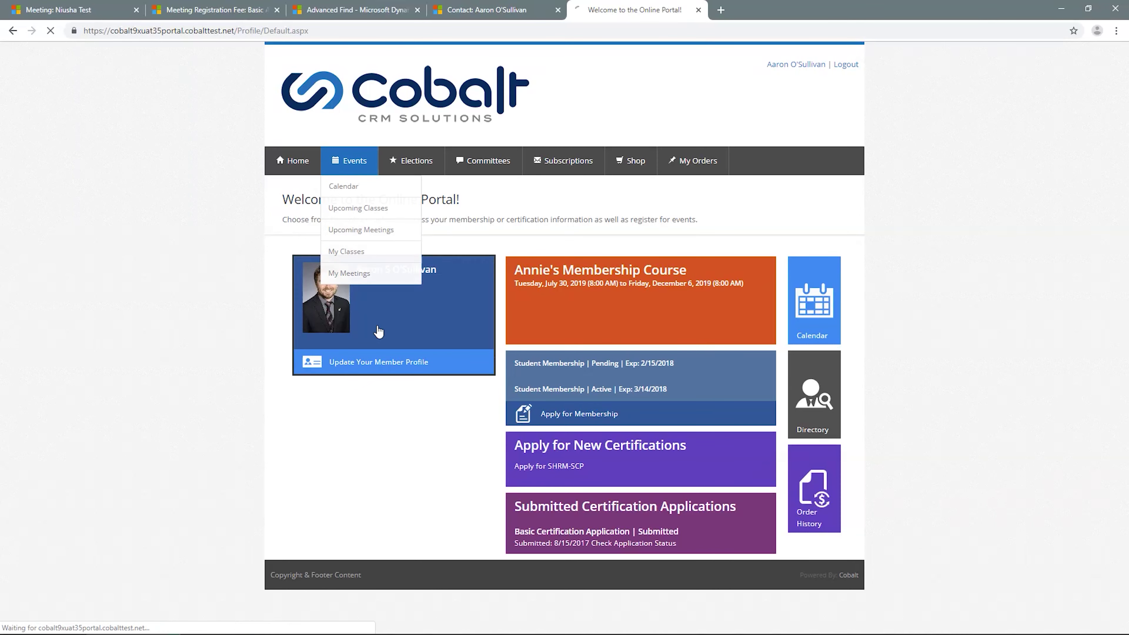
pyautogui.scroll(-3, 385, 379)
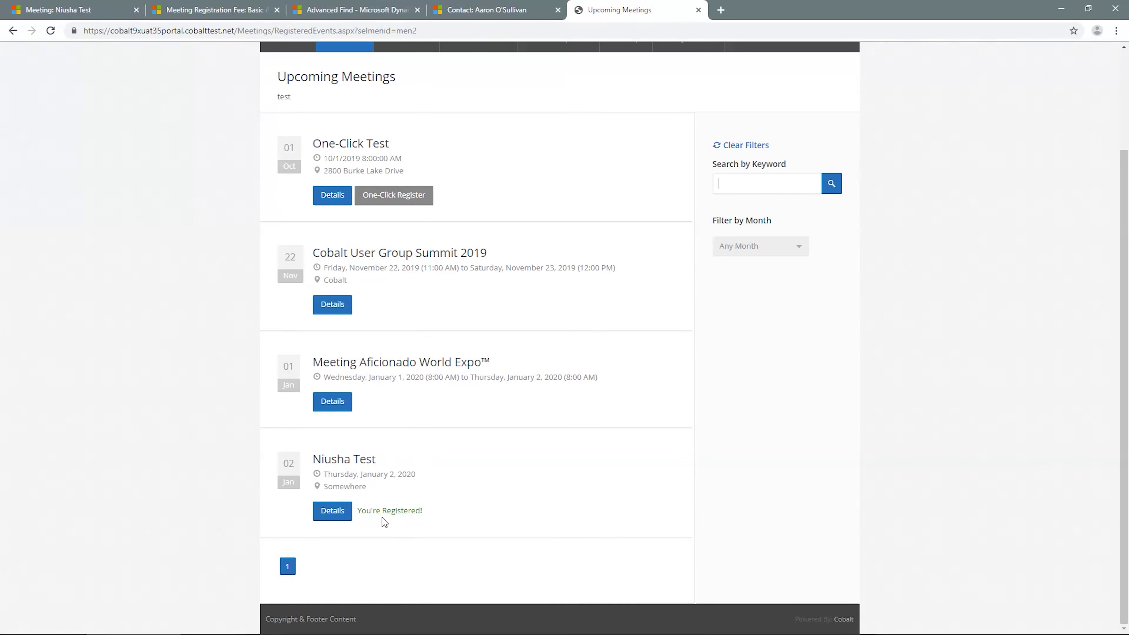
pyautogui.click(325, 515)
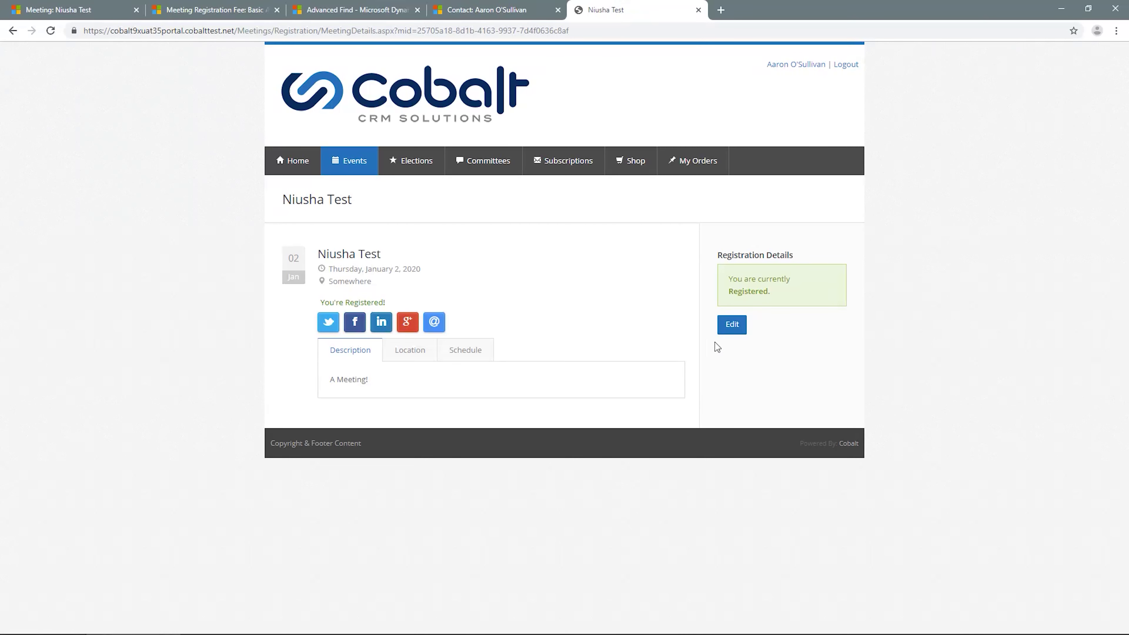
pyautogui.click(732, 324)
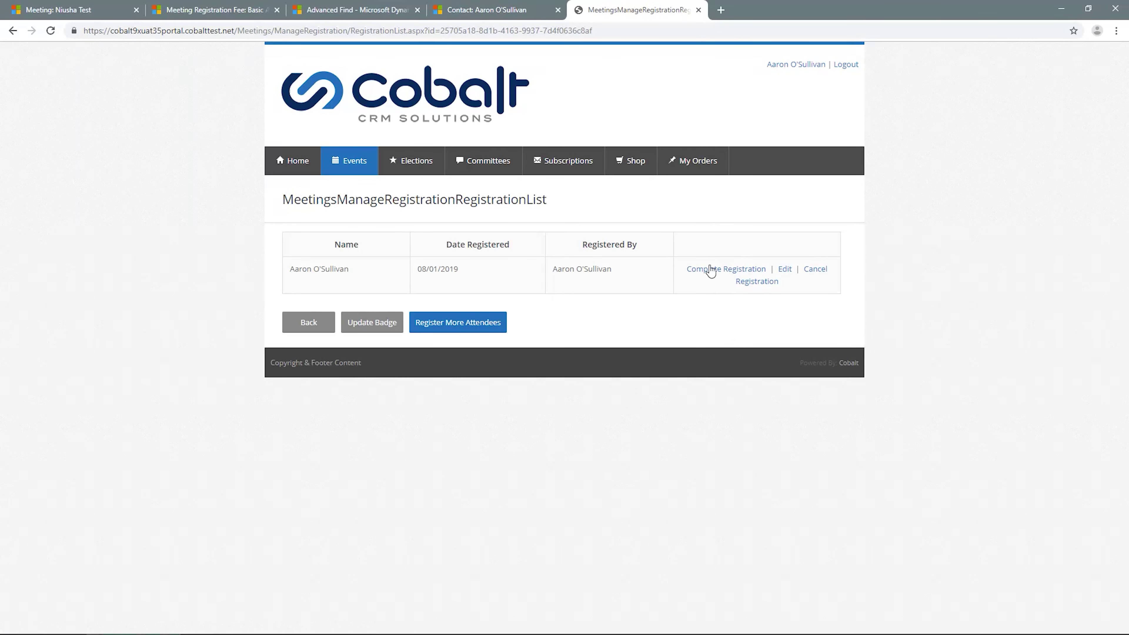